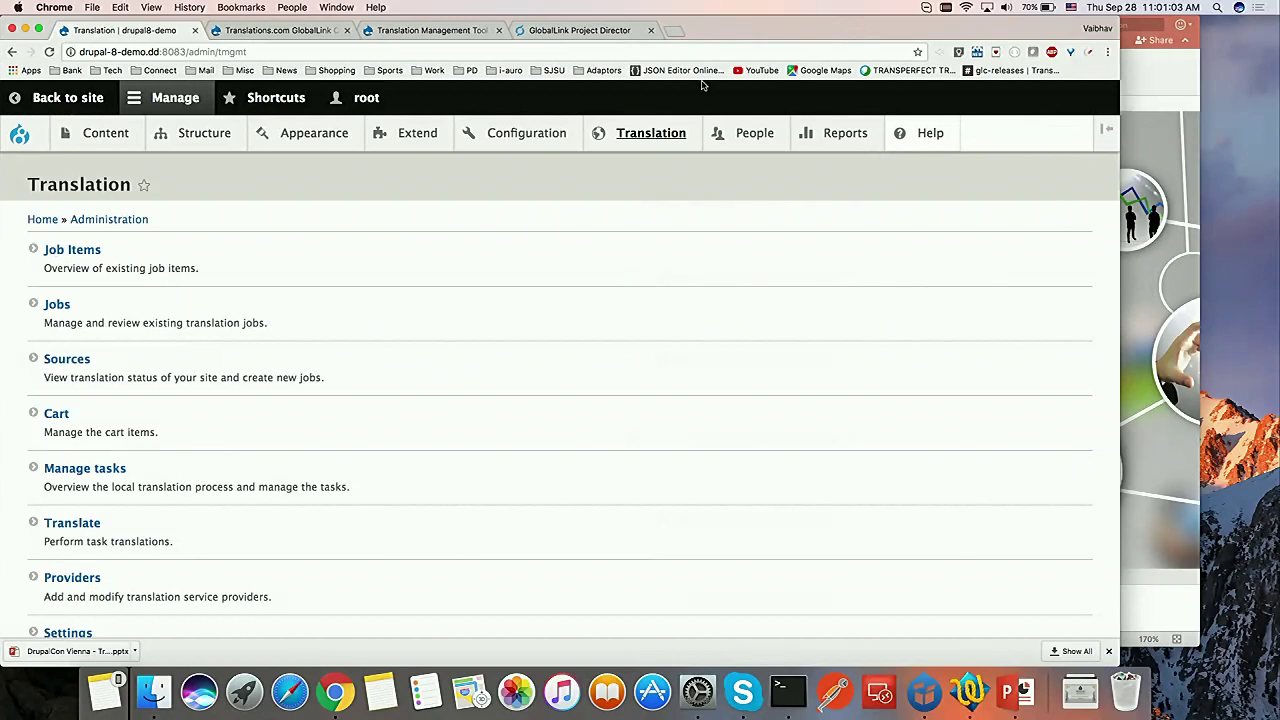
# Expand the browser to full screen and examine the Translation Management modules in the site's module list.
pyautogui.click(38, 30)
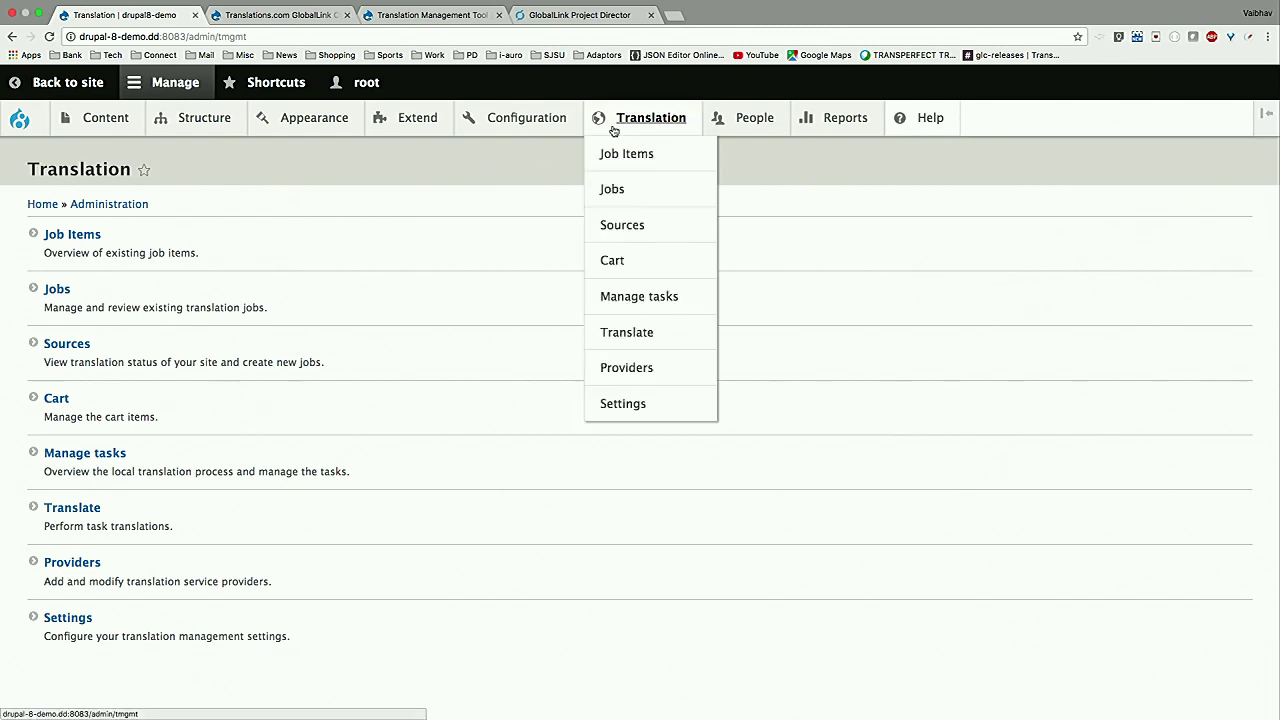
pyautogui.click(390, 127)
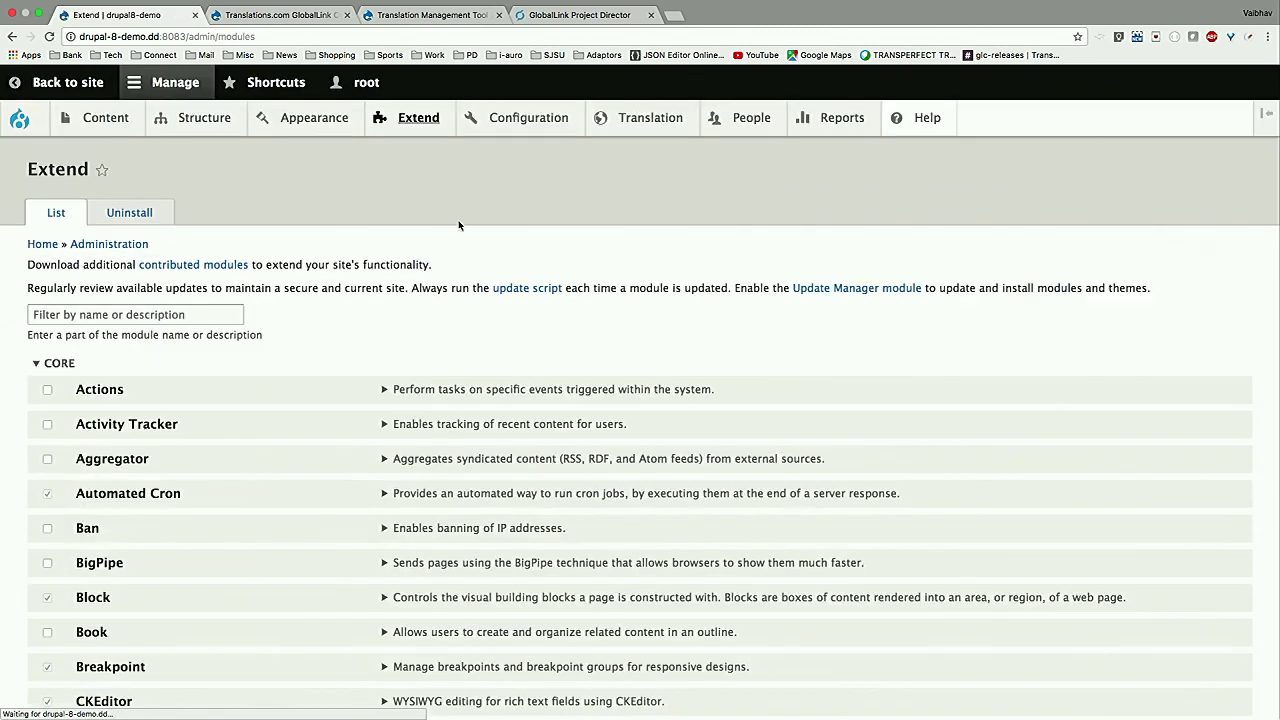
pyautogui.scroll(-1, 459, 222)
pyautogui.scroll(-8, 459, 222)
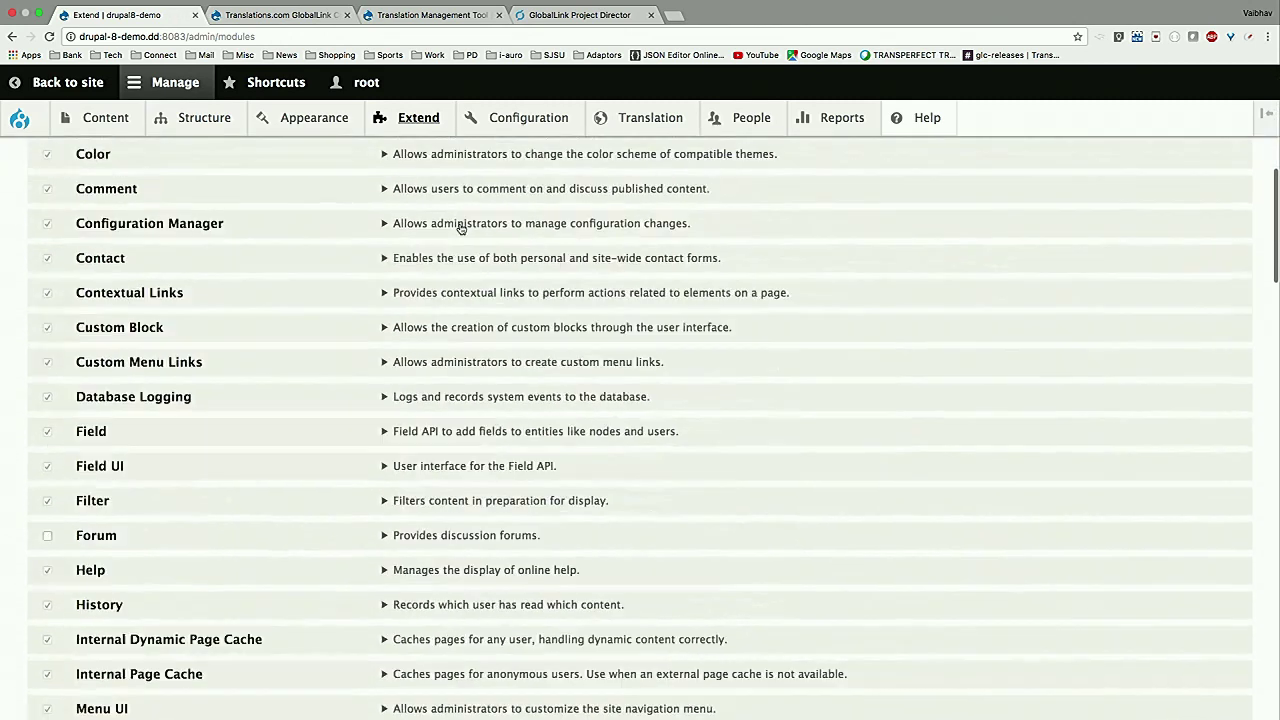
pyautogui.scroll(-9, 461, 229)
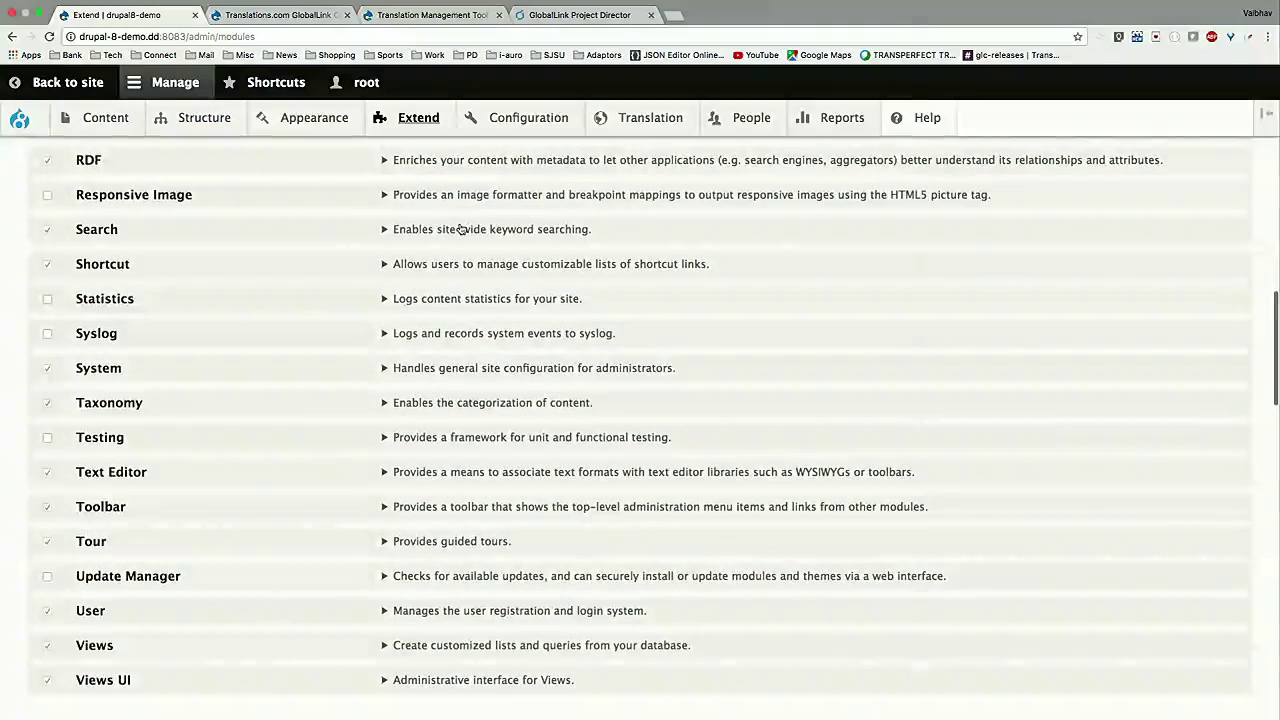
pyautogui.scroll(-10, 461, 229)
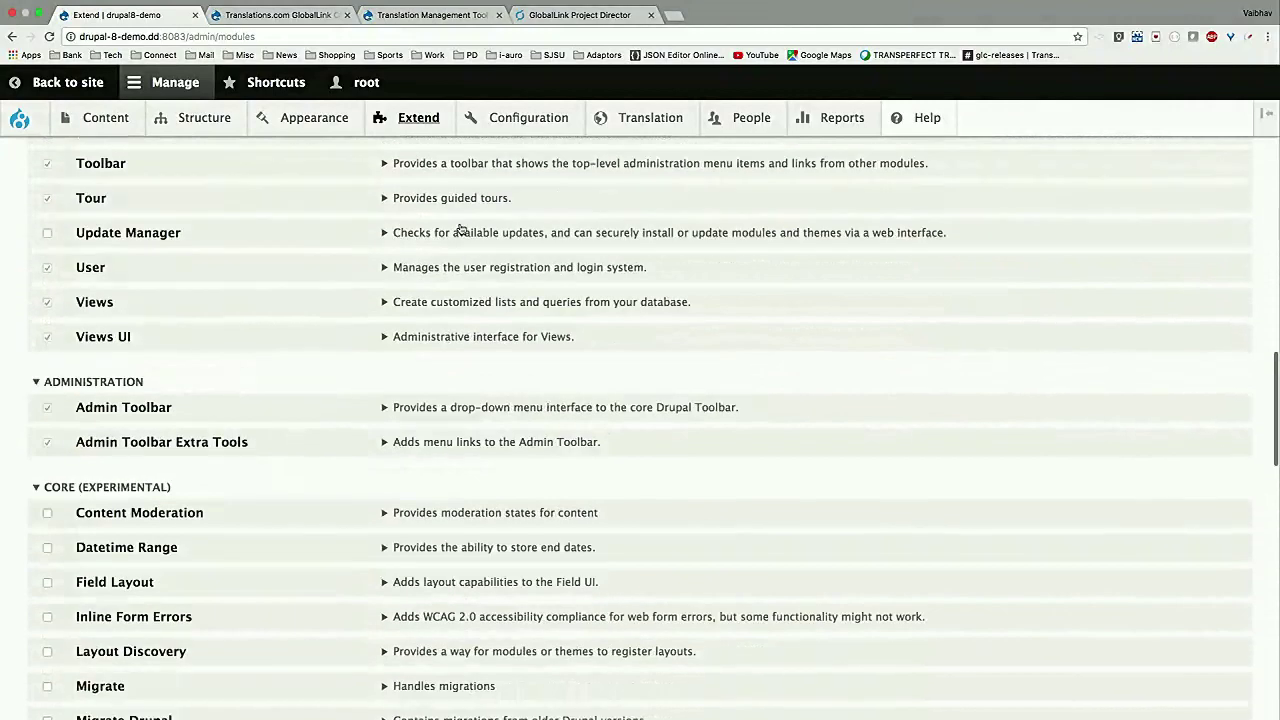
pyautogui.scroll(-10, 460, 229)
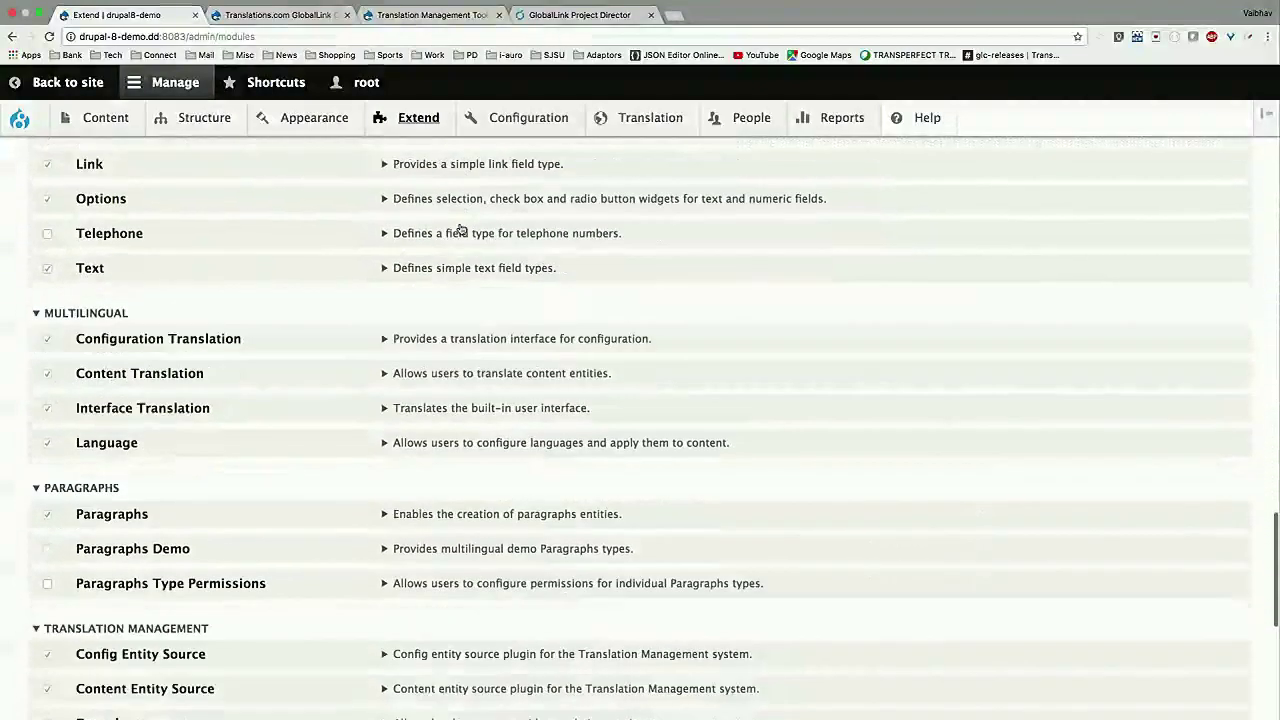
pyautogui.scroll(-4, 460, 229)
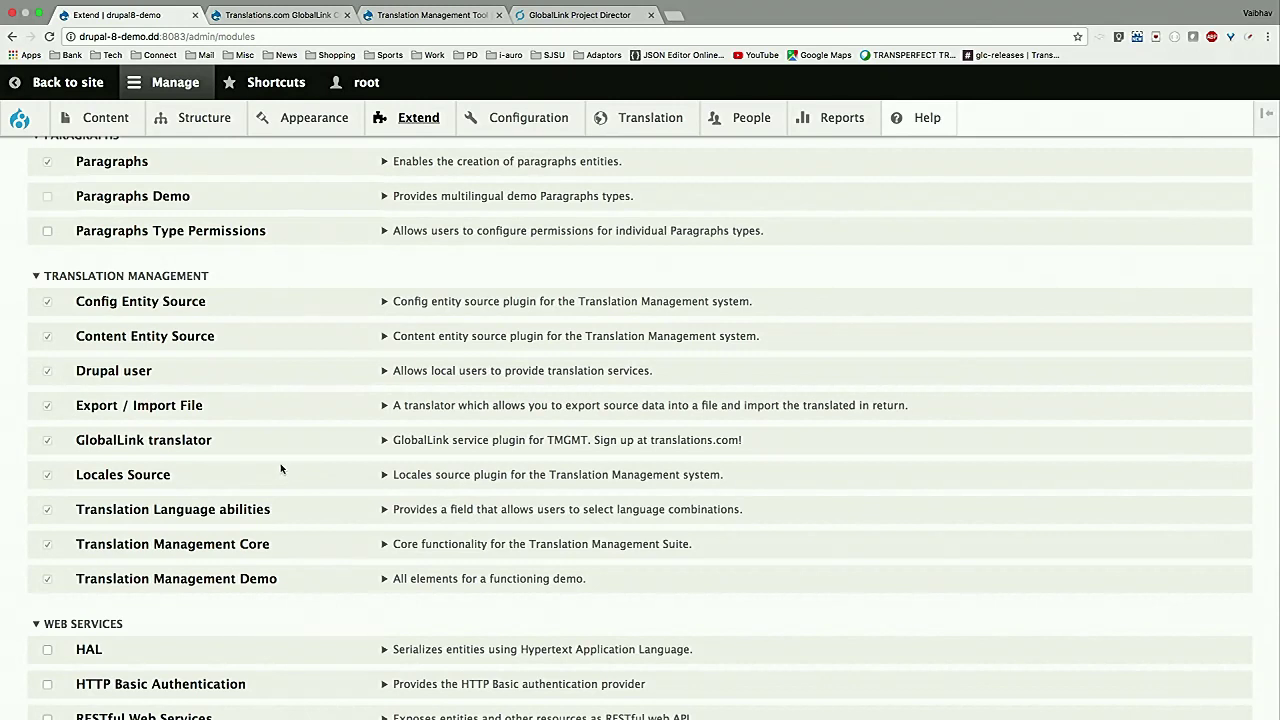
pyautogui.scroll(-1, 281, 469)
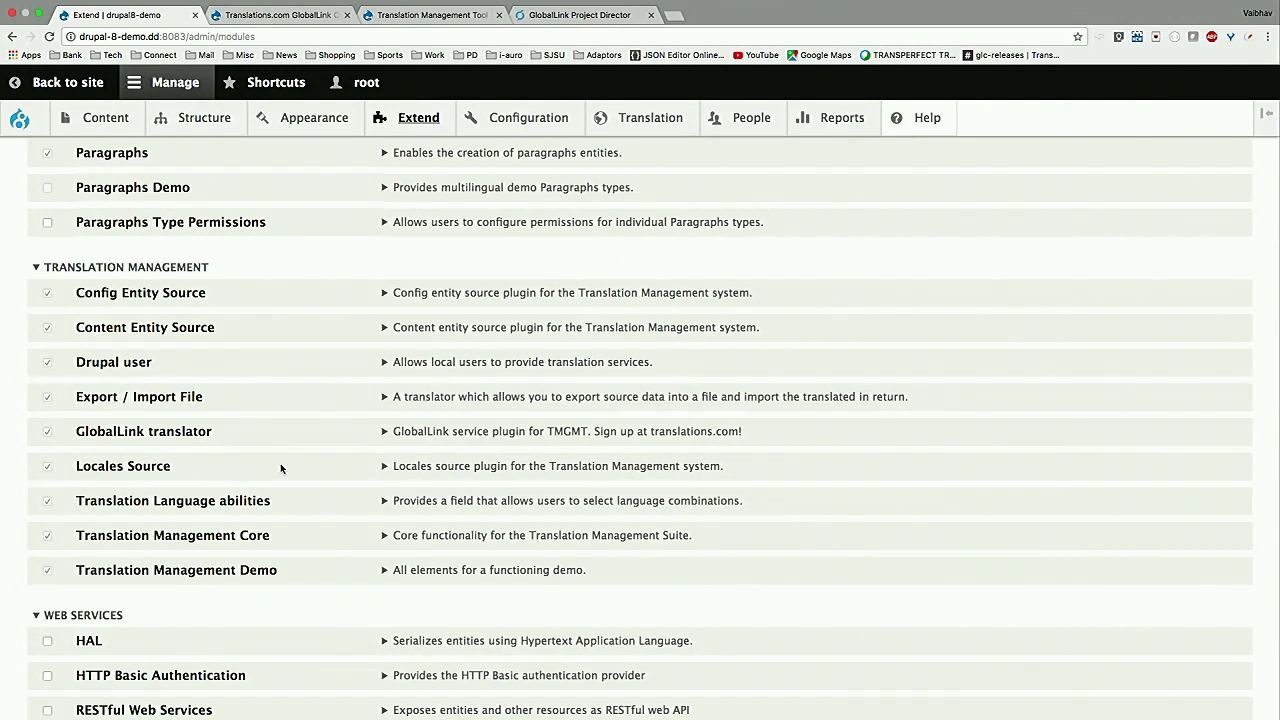
pyautogui.scroll(3, 408, 422)
# Open the GlobalLink translation provider for editing, examine its plugin settings and remote language mappings, and return to the Translation overview.
pyautogui.moveTo(660, 125)
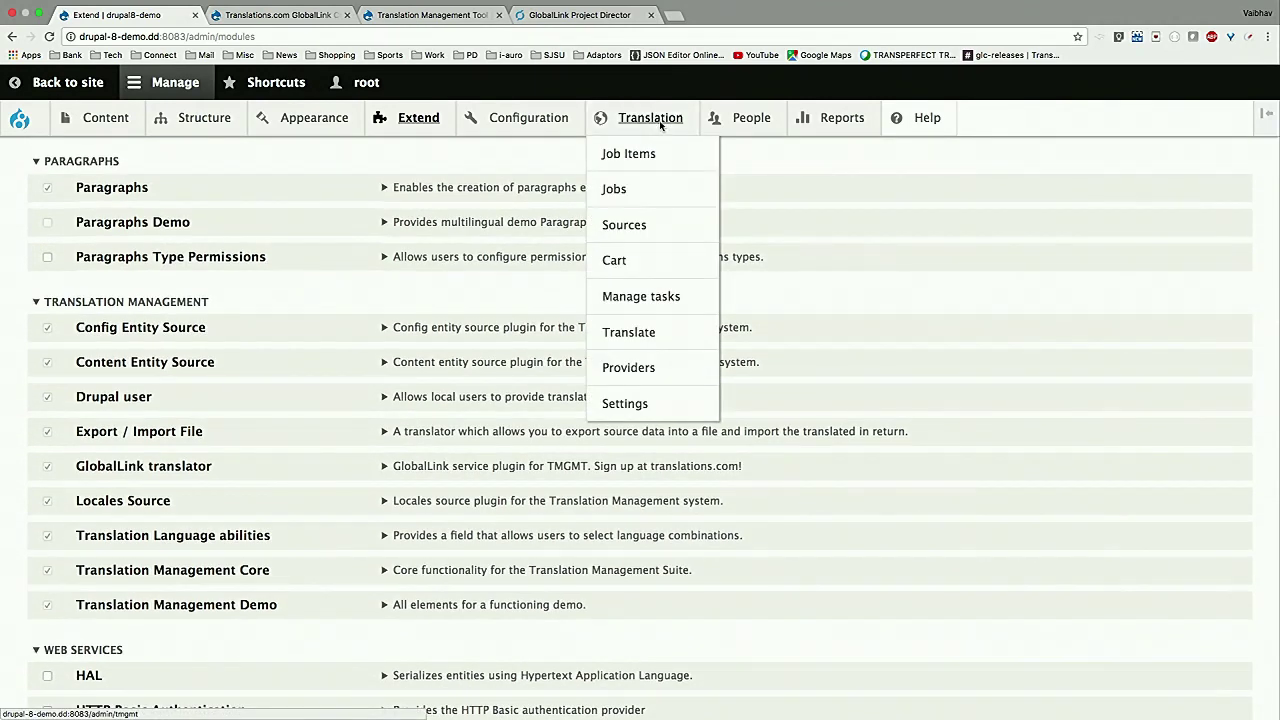
pyautogui.click(660, 123)
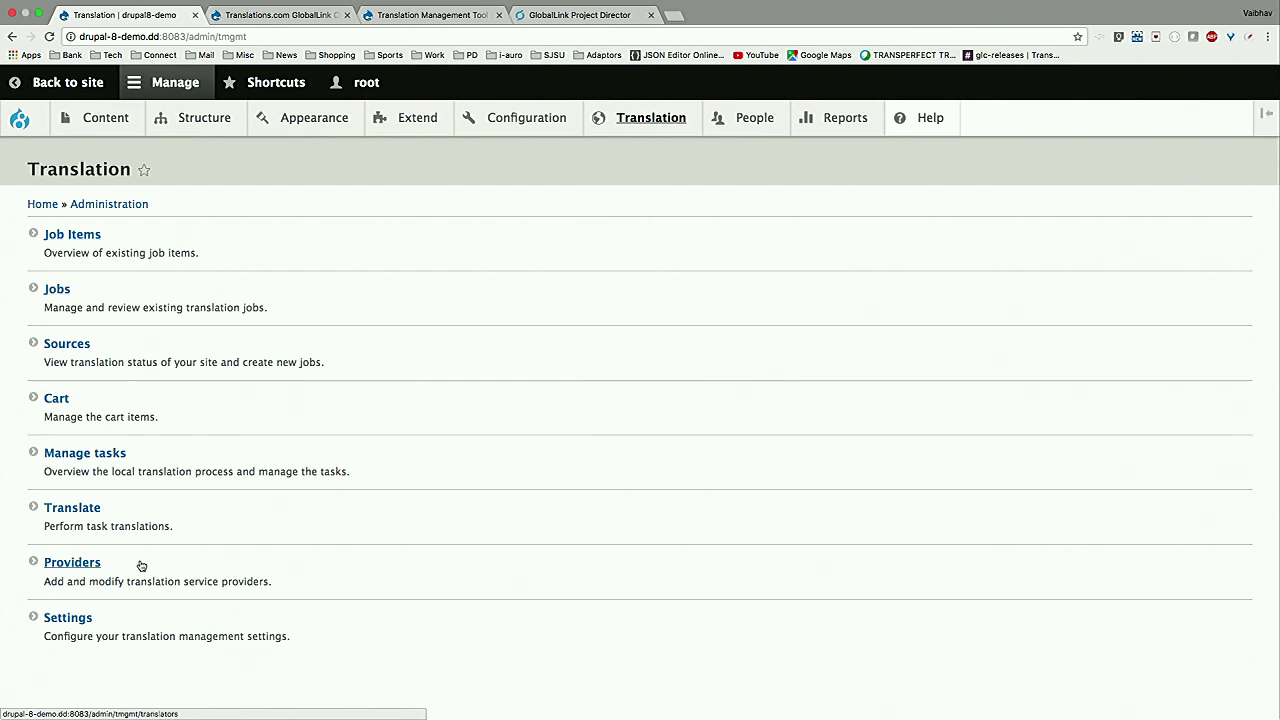
pyautogui.click(101, 566)
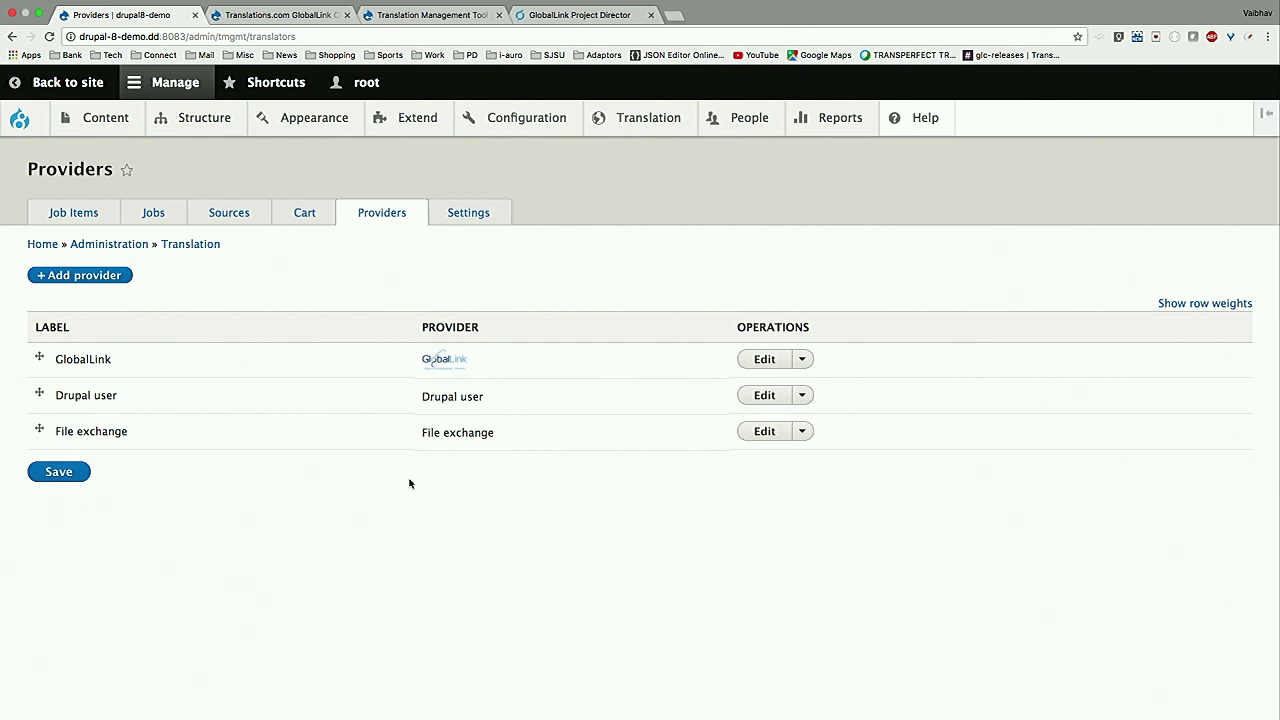
pyautogui.click(763, 360)
pyautogui.scroll(-1, 761, 359)
pyautogui.scroll(-5, 761, 359)
pyautogui.scroll(-3, 762, 363)
pyautogui.scroll(-5, 762, 363)
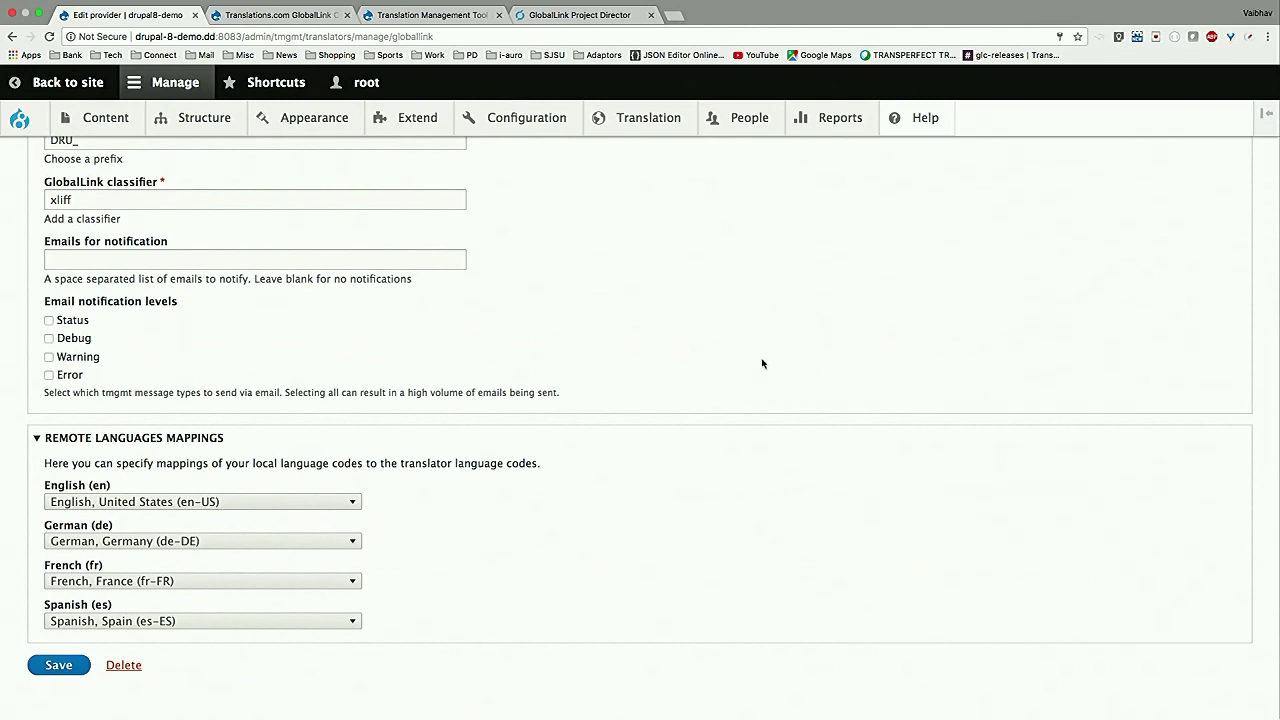
pyautogui.scroll(3, 762, 363)
pyautogui.scroll(-3, 762, 363)
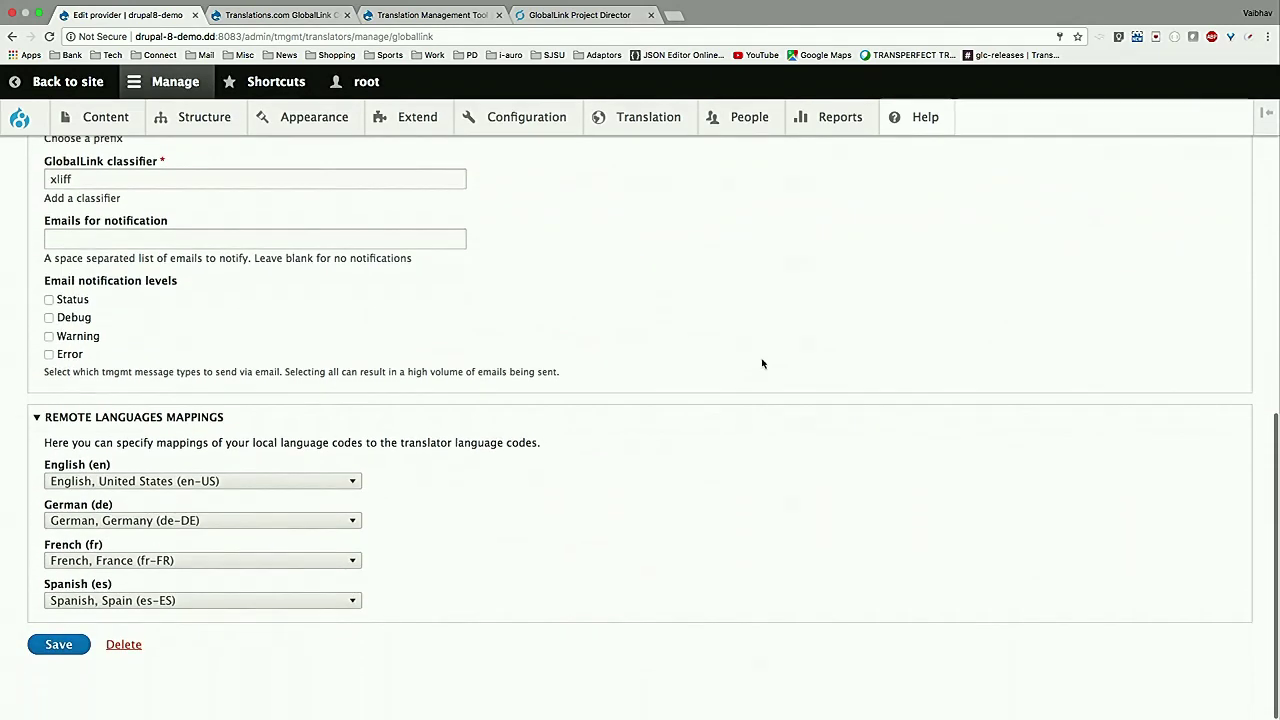
pyautogui.scroll(10, 762, 363)
pyautogui.scroll(2, 762, 363)
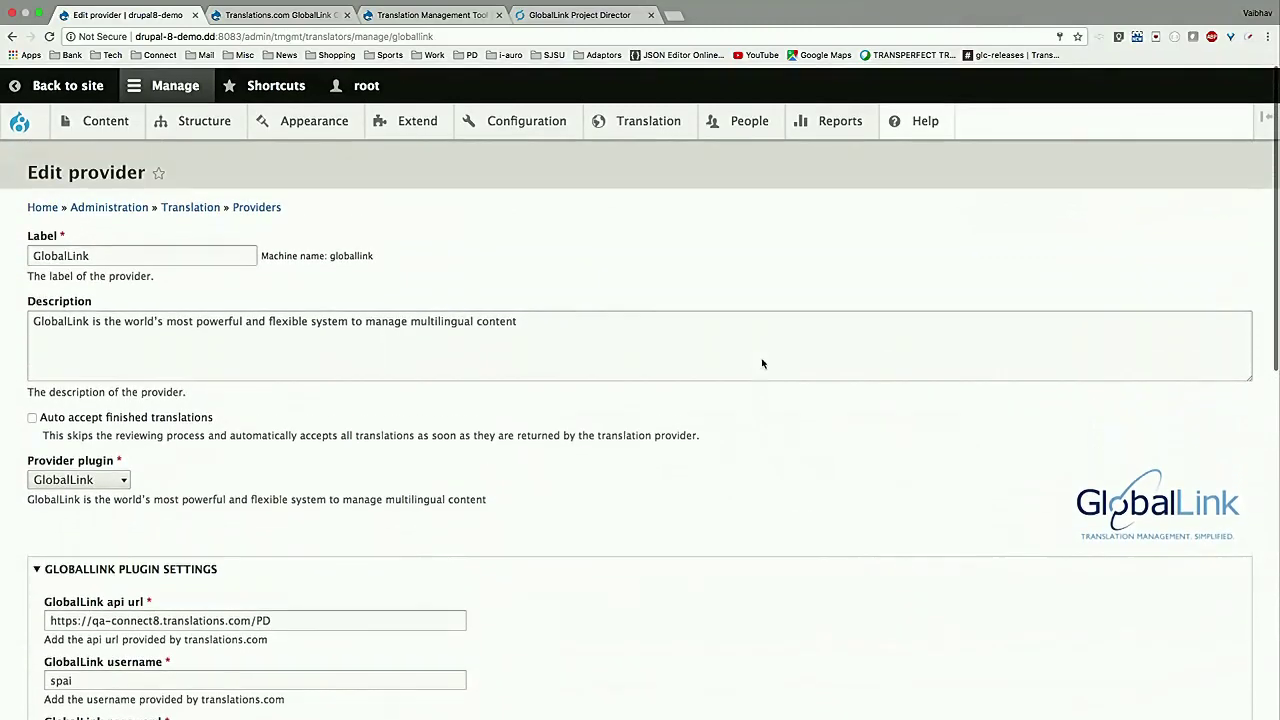
pyautogui.click(205, 205)
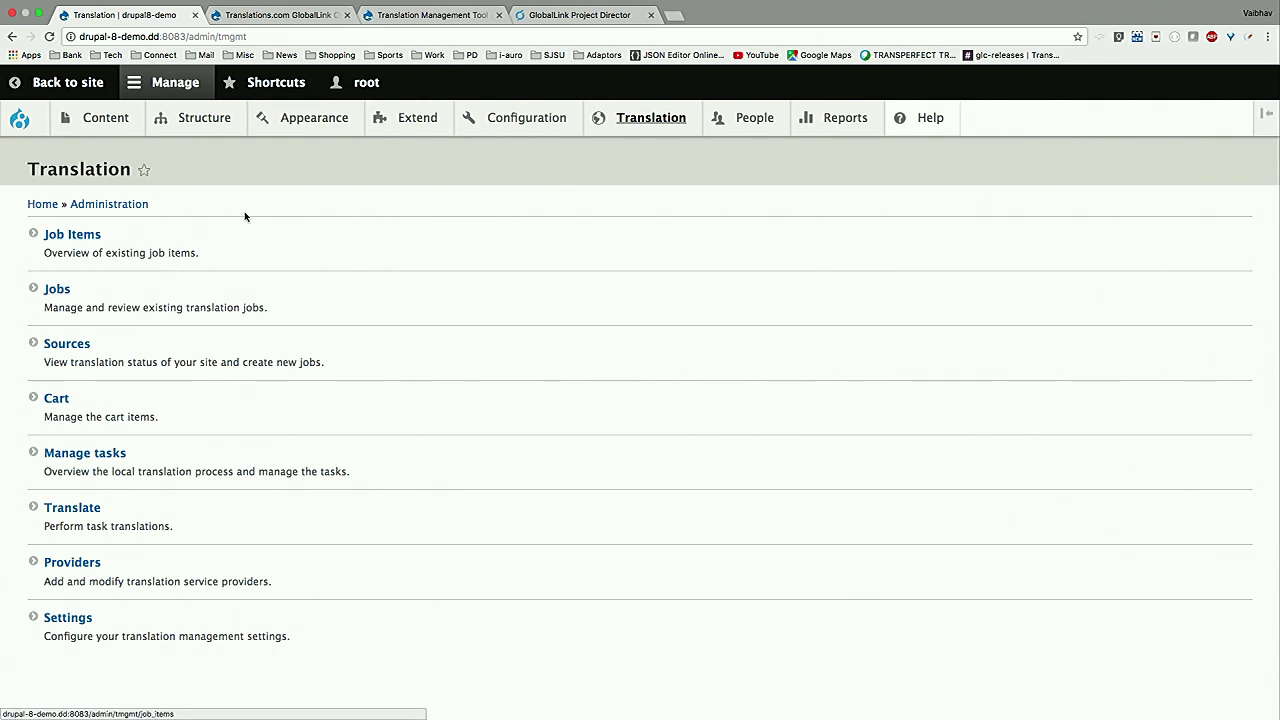
# Start a new article titled "Drupal Con Vienna" with the body text "Its awesome here".
pyautogui.moveTo(108, 120)
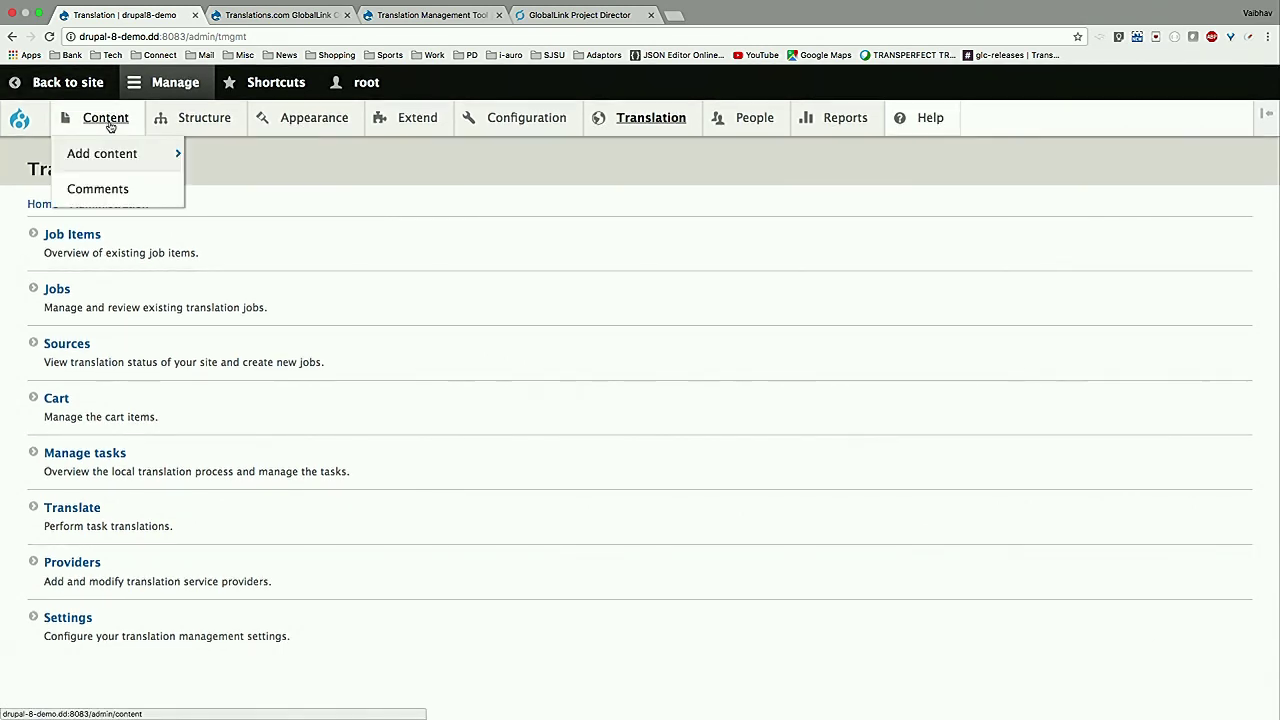
pyautogui.moveTo(105, 155)
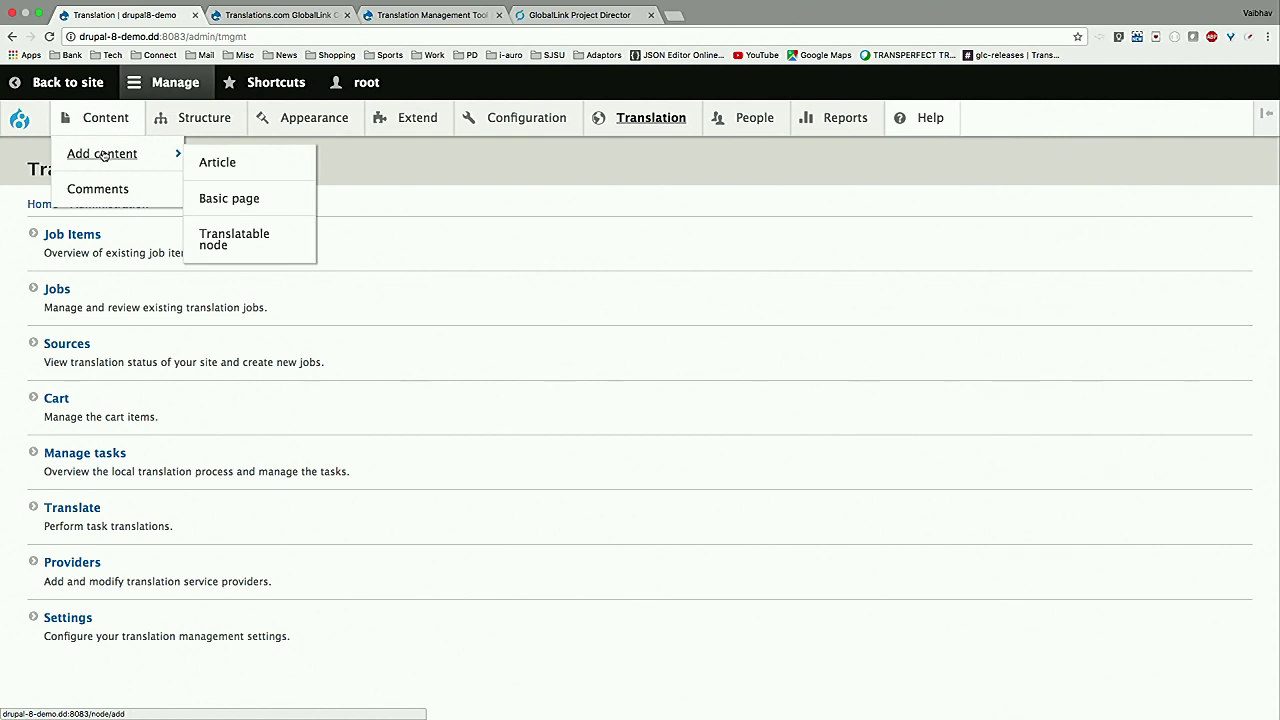
pyautogui.click(215, 163)
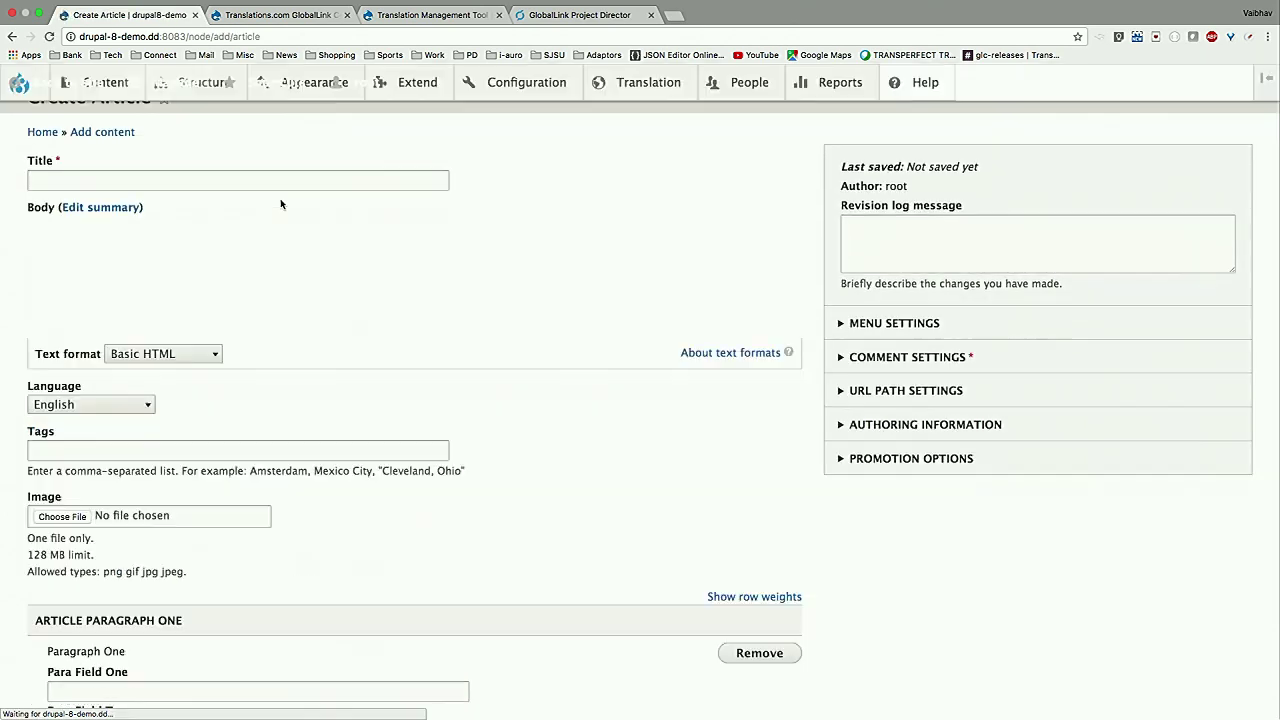
pyautogui.click(324, 236)
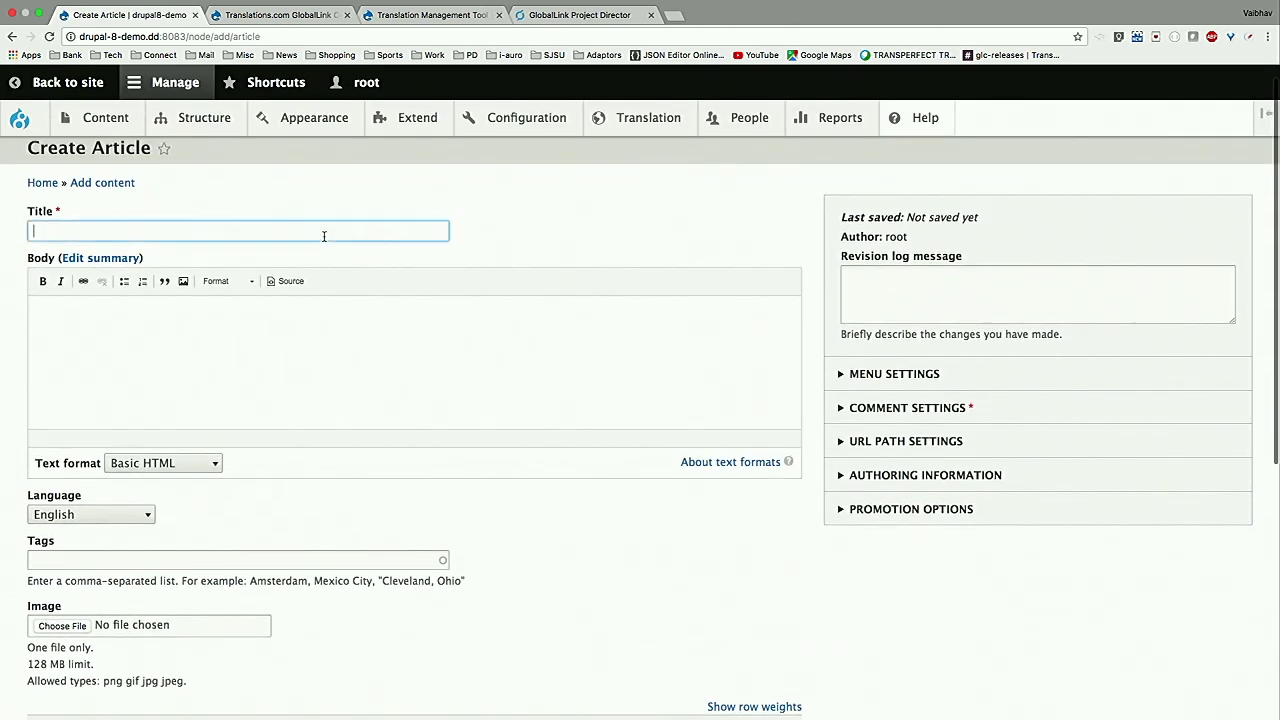
pyautogui.write('Drupa')
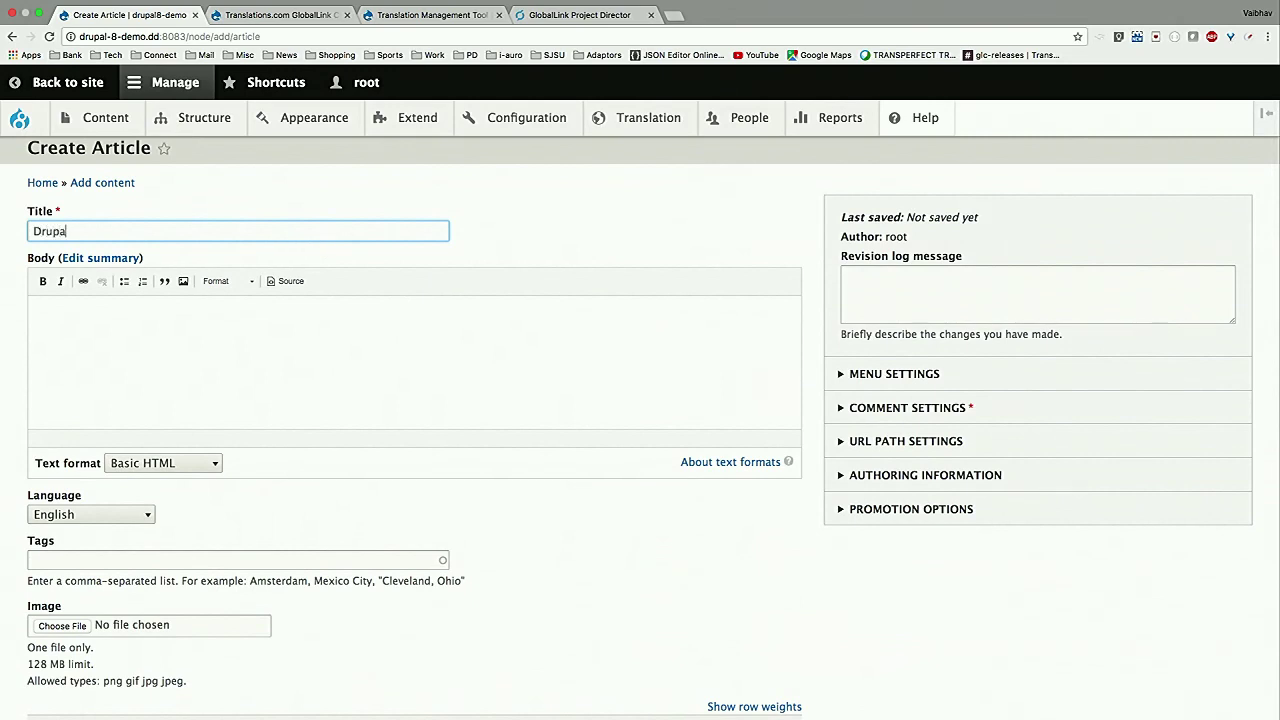
pyautogui.write('l Con Vienna')
pyautogui.click(34, 310)
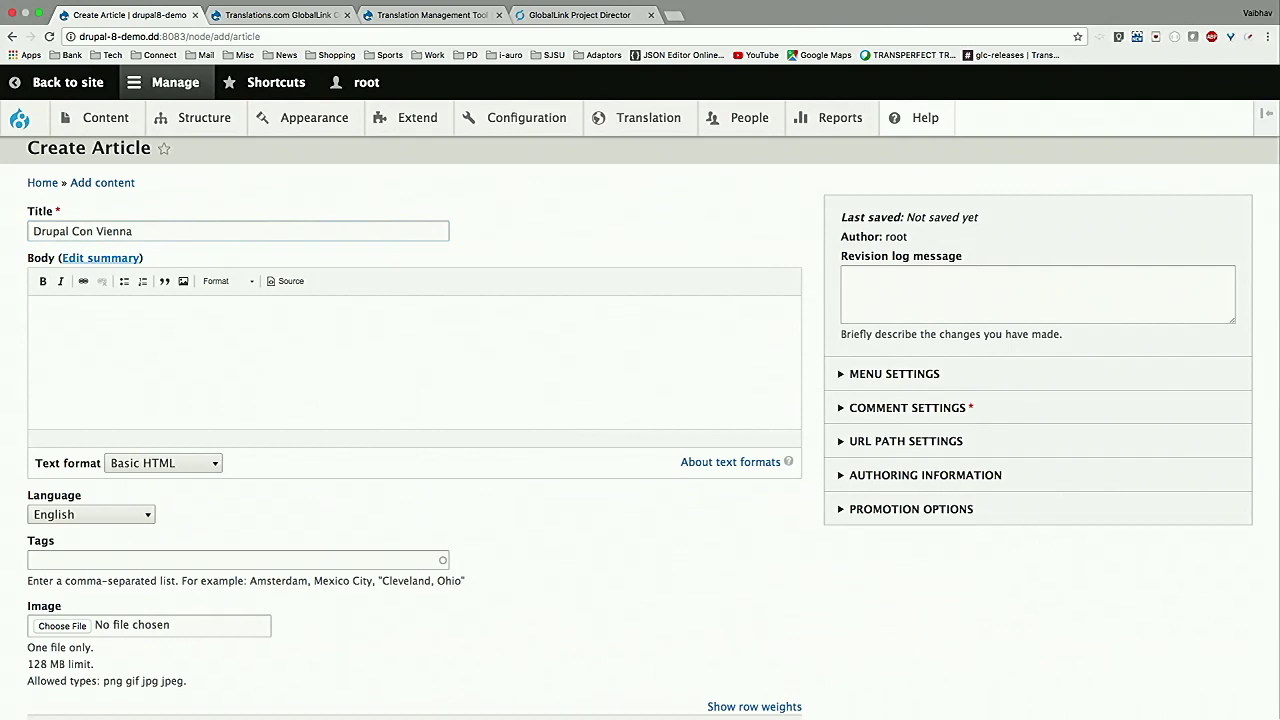
pyautogui.write('Its awesome here')
# Provide a menu link for the new article in its menu settings.
pyautogui.scroll(-2, 671, 289)
pyautogui.click(918, 300)
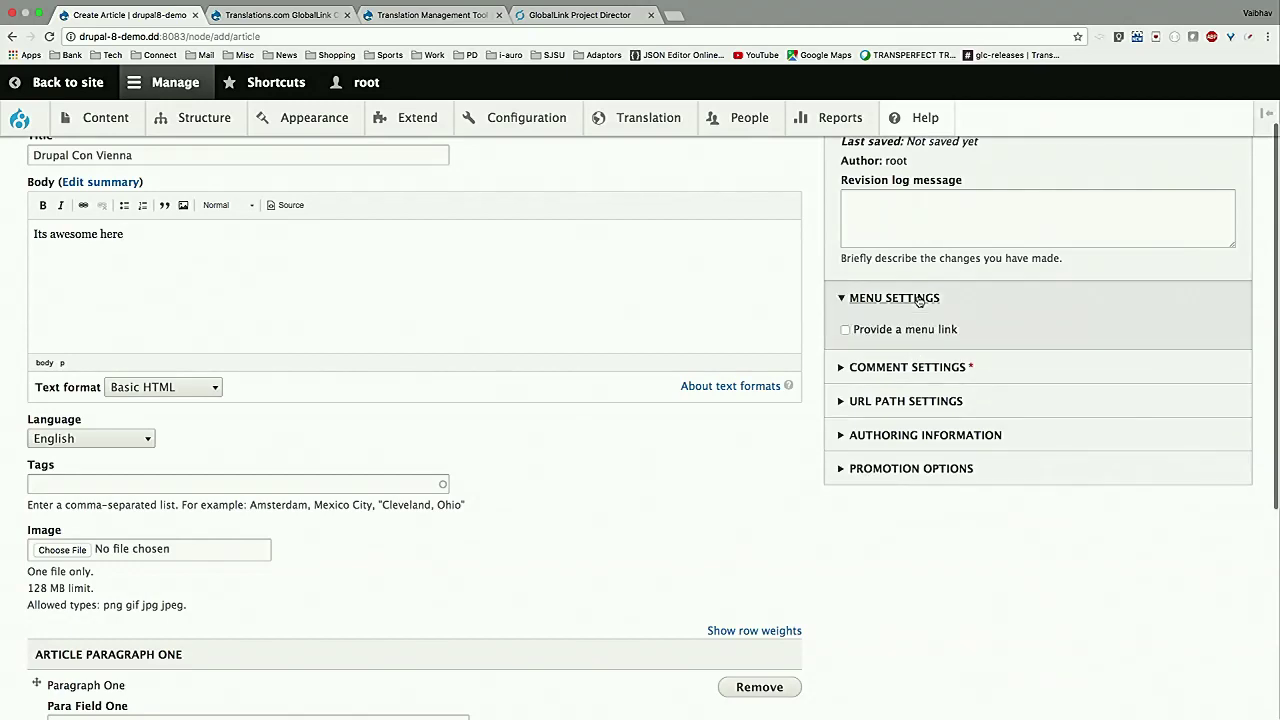
pyautogui.click(918, 329)
pyautogui.click(896, 412)
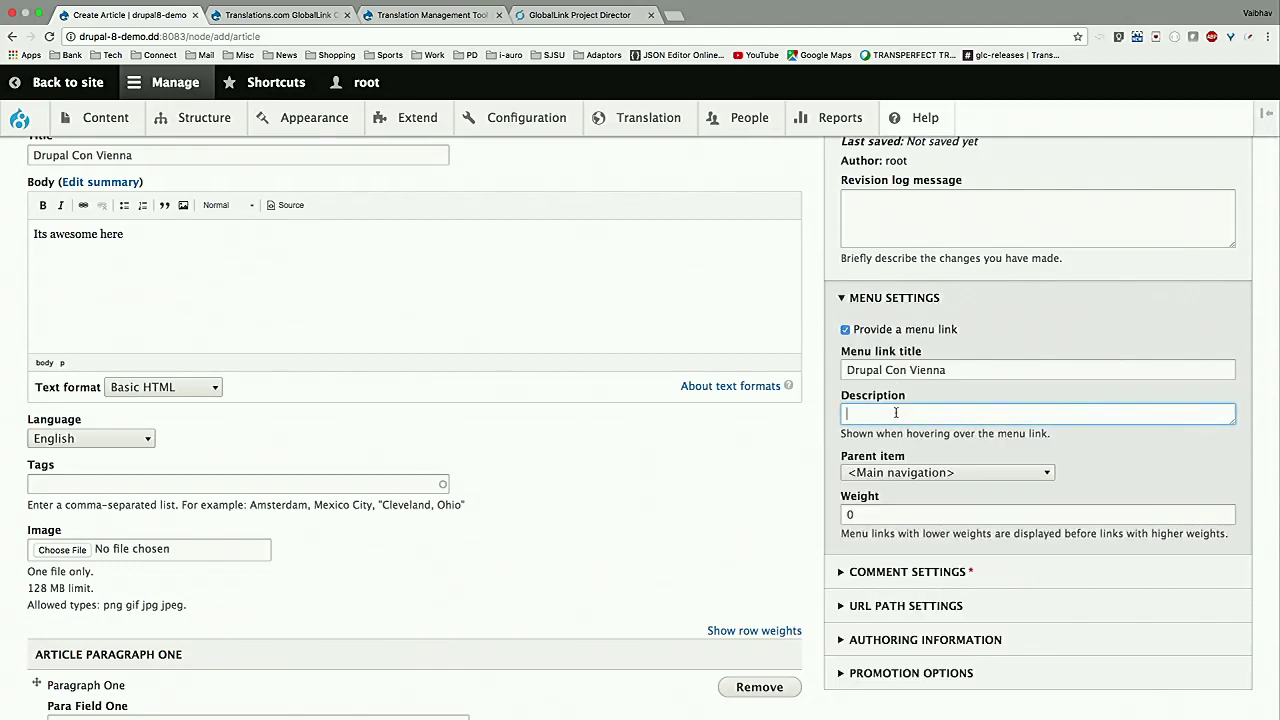
pyautogui.scroll(-1, 896, 412)
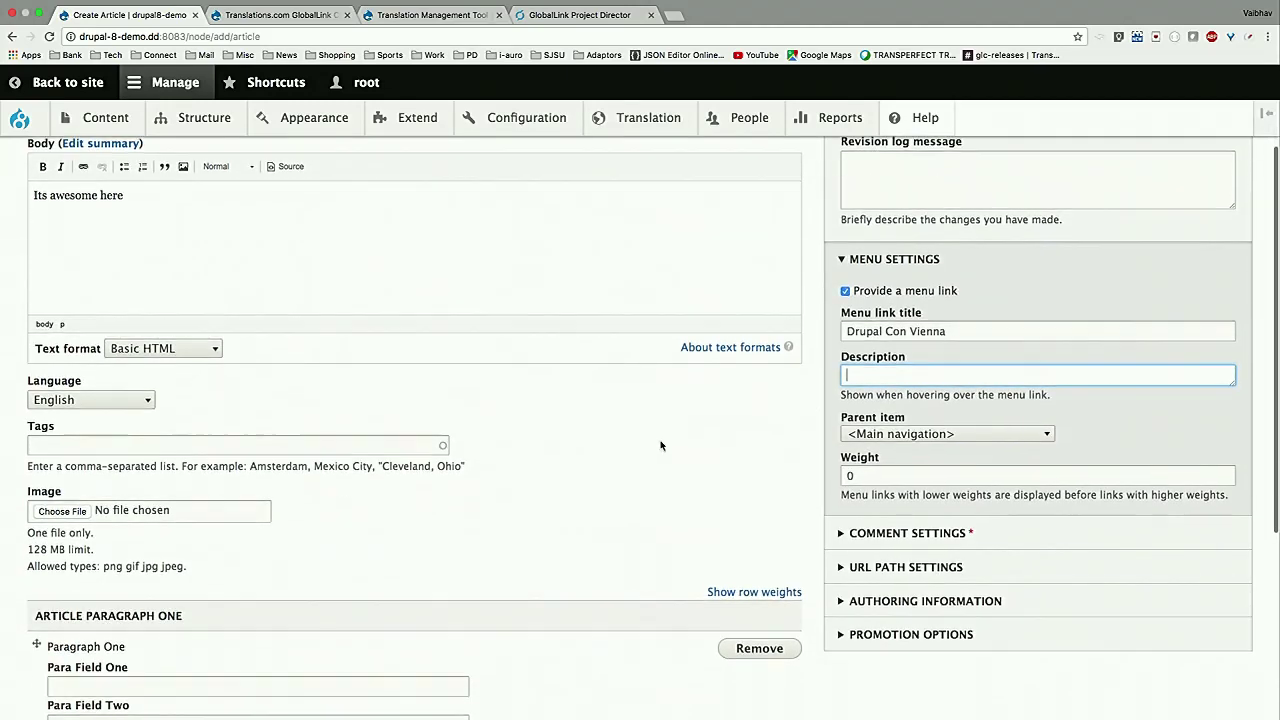
# Enter "It is great" in Para Field One of the article's paragraph, and save and publish the article.
pyautogui.scroll(-5, 662, 447)
pyautogui.click(400, 397)
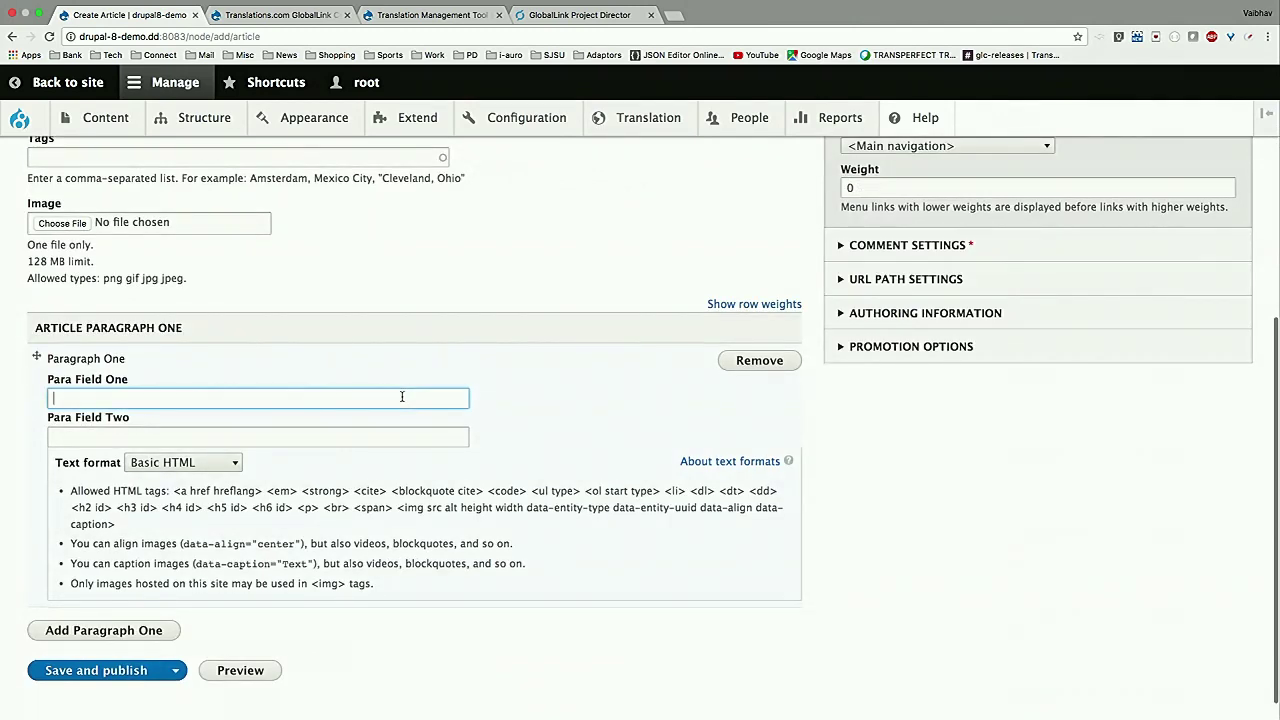
pyautogui.write('It is great')
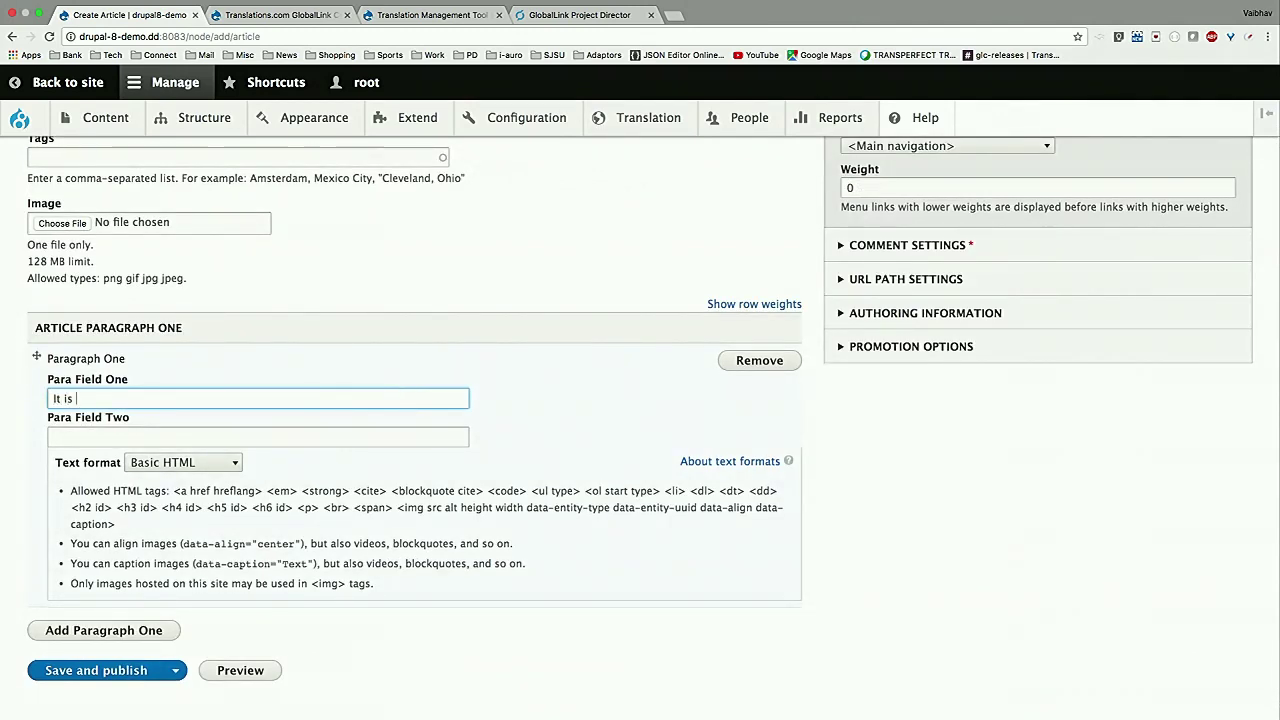
pyautogui.click(314, 438)
pyautogui.write('I')
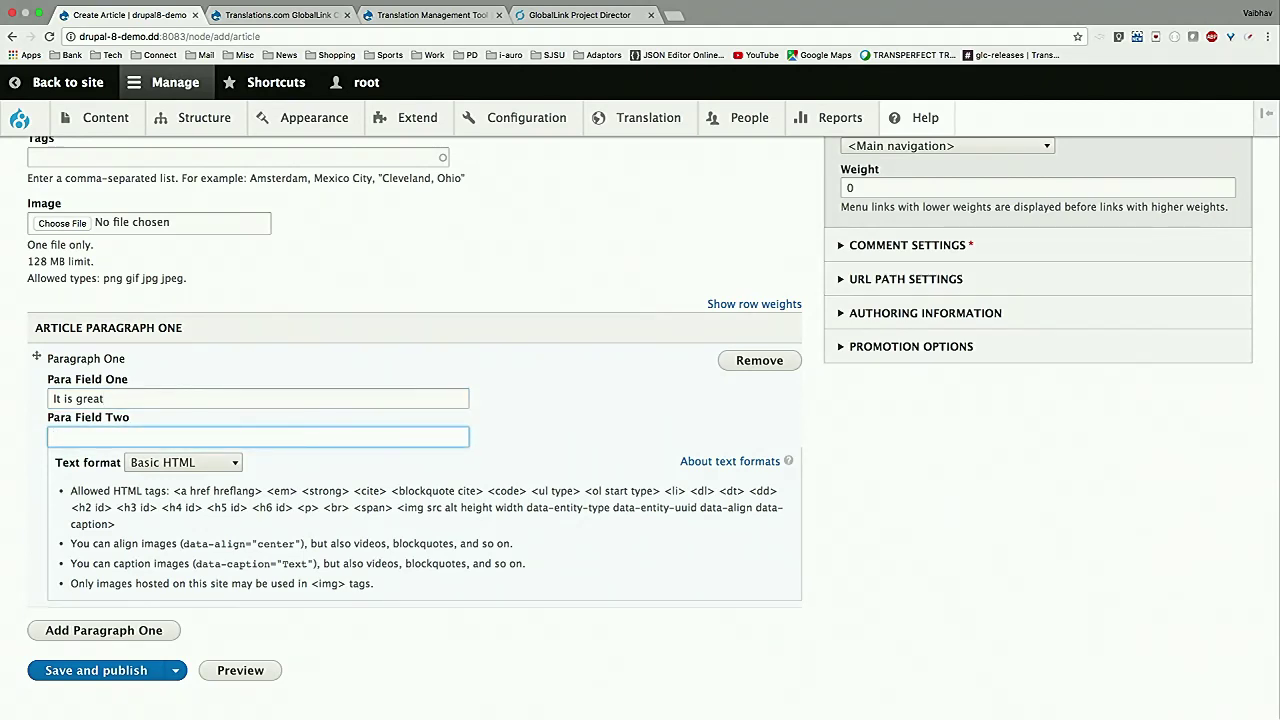
pyautogui.scroll(-1, 160, 600)
pyautogui.click(138, 648)
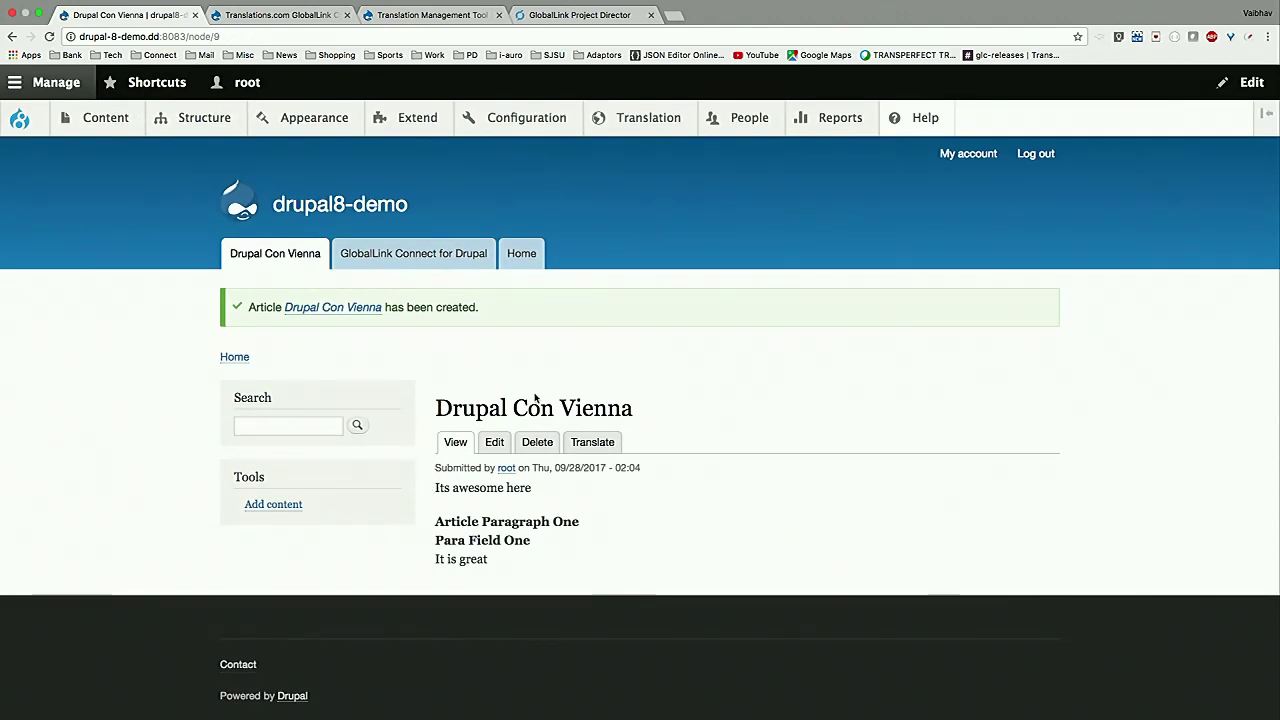
# Open the translations overview of the published Drupal Con Vienna article.
pyautogui.scroll(-1, 566, 398)
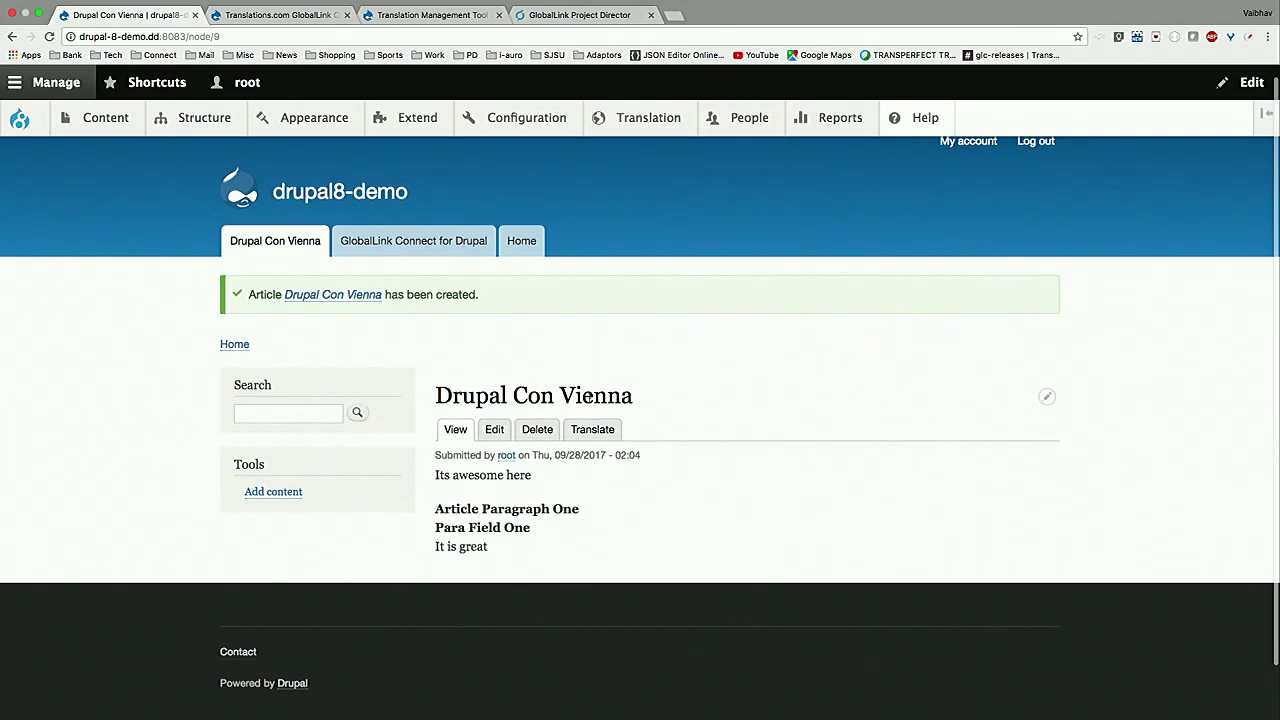
pyautogui.click(605, 433)
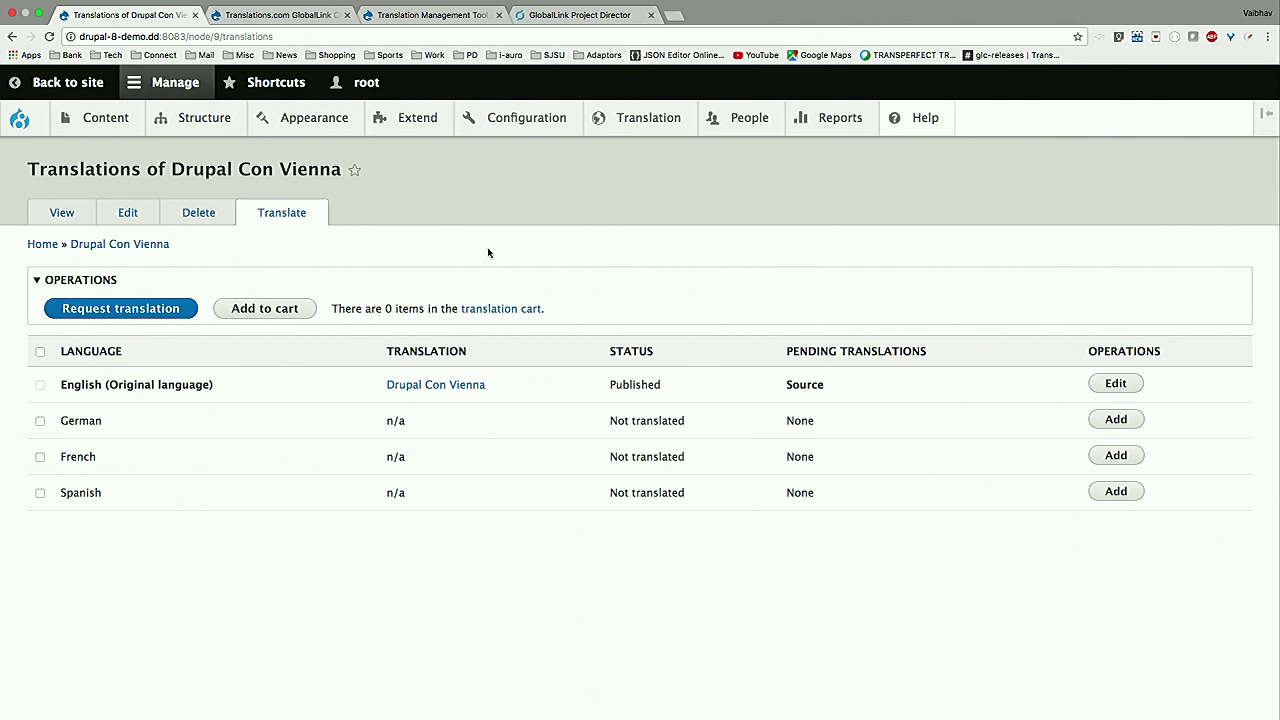
# Open the translation sources overview and examine the translation status of the listed content.
pyautogui.moveTo(630, 118)
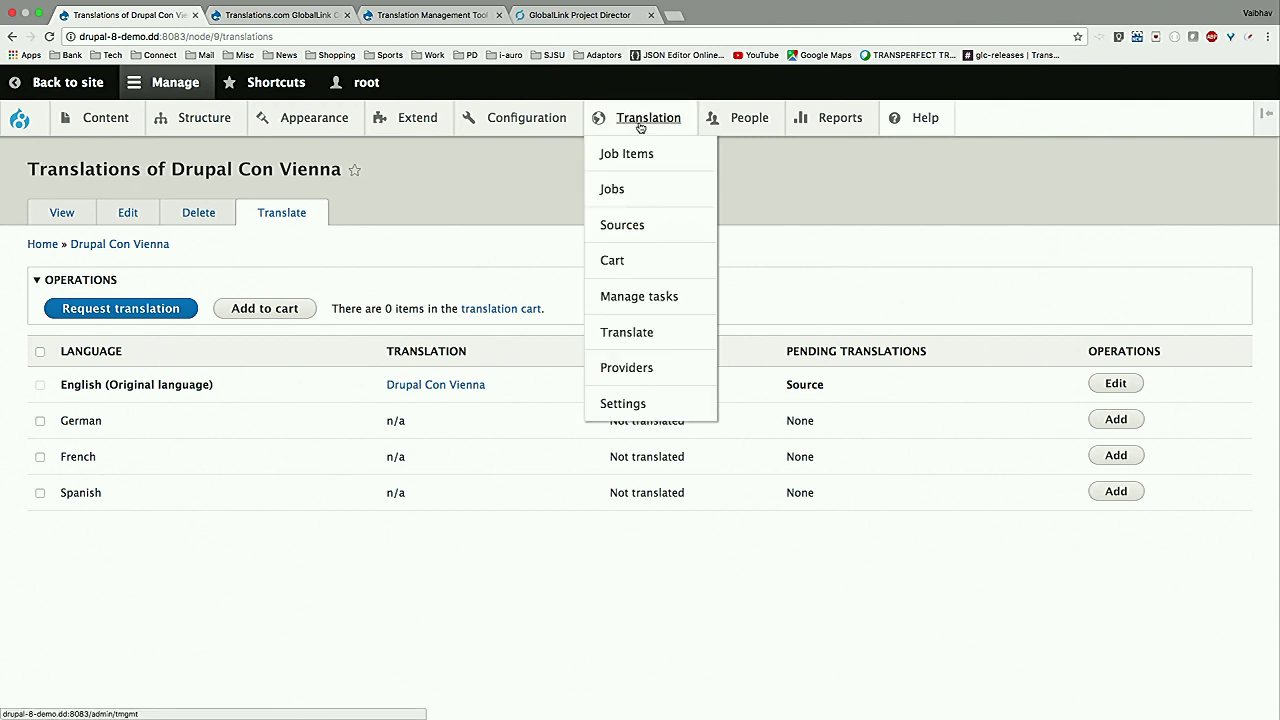
pyautogui.click(630, 226)
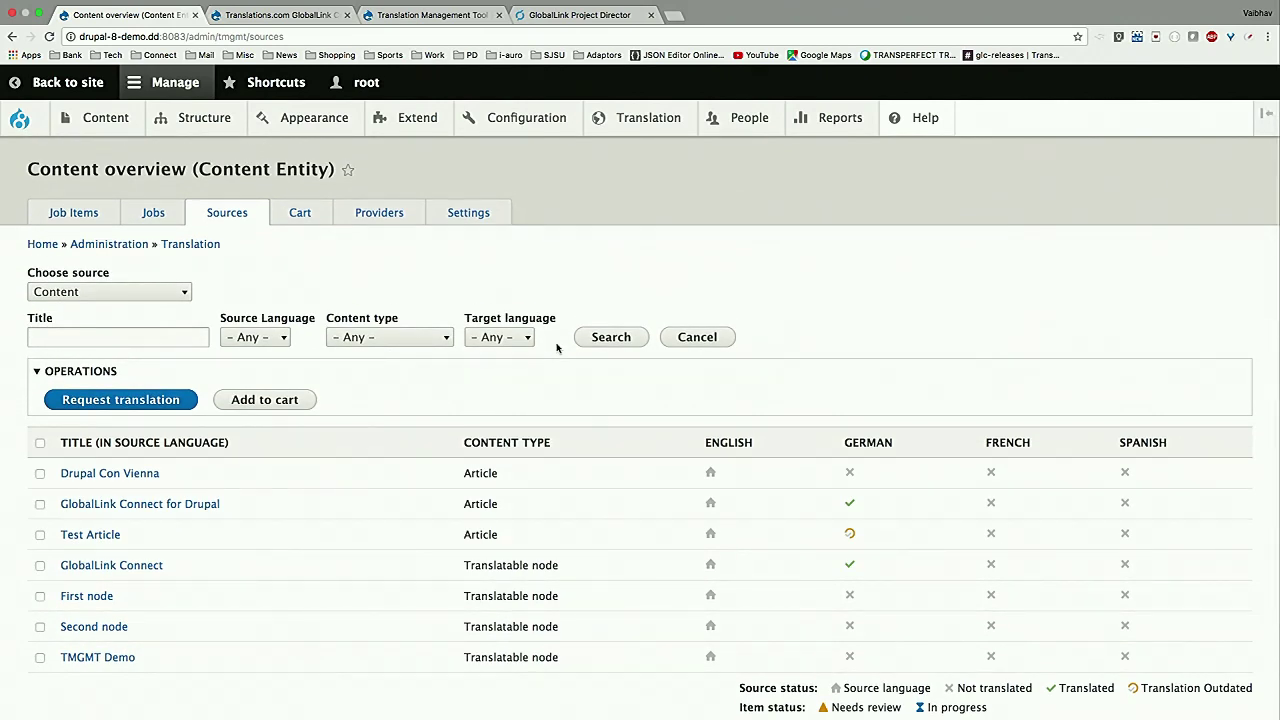
pyautogui.scroll(-2, 557, 347)
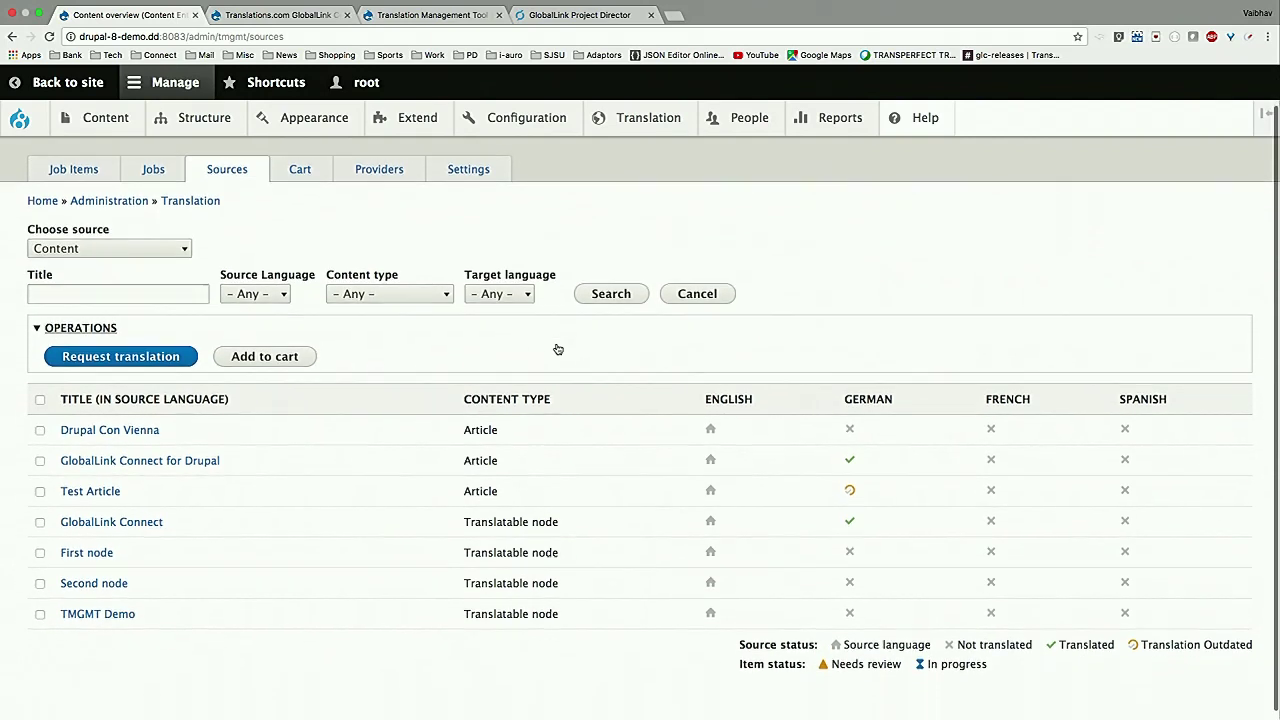
pyautogui.scroll(-1, 557, 347)
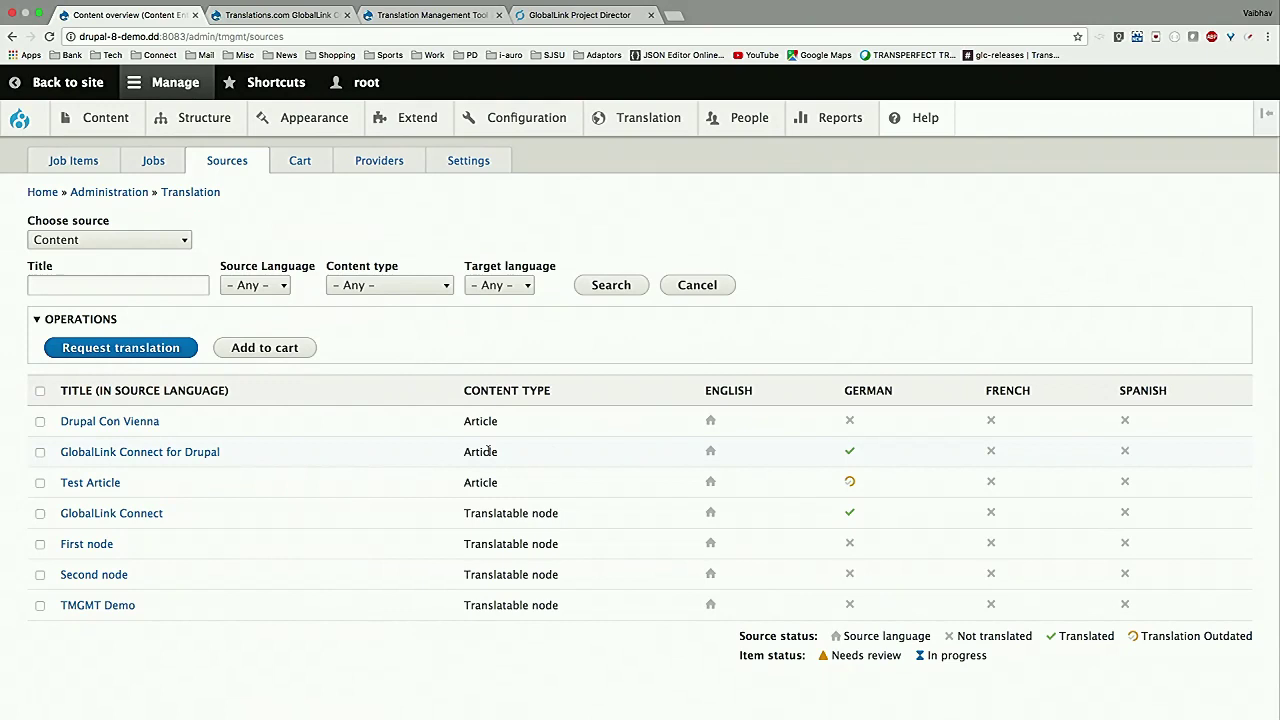
pyautogui.scroll(1, 490, 450)
# View the Menu configuration entities as a translation source, and return to the Content source.
pyautogui.click(183, 268)
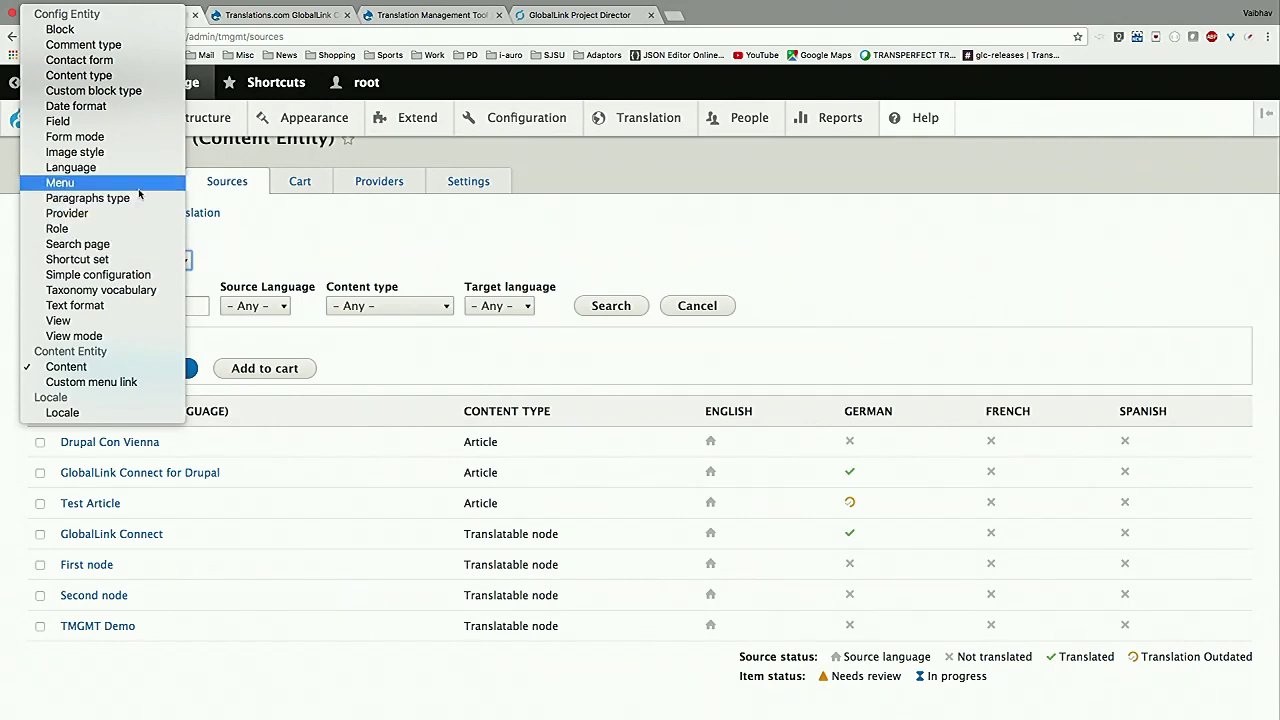
pyautogui.click(138, 182)
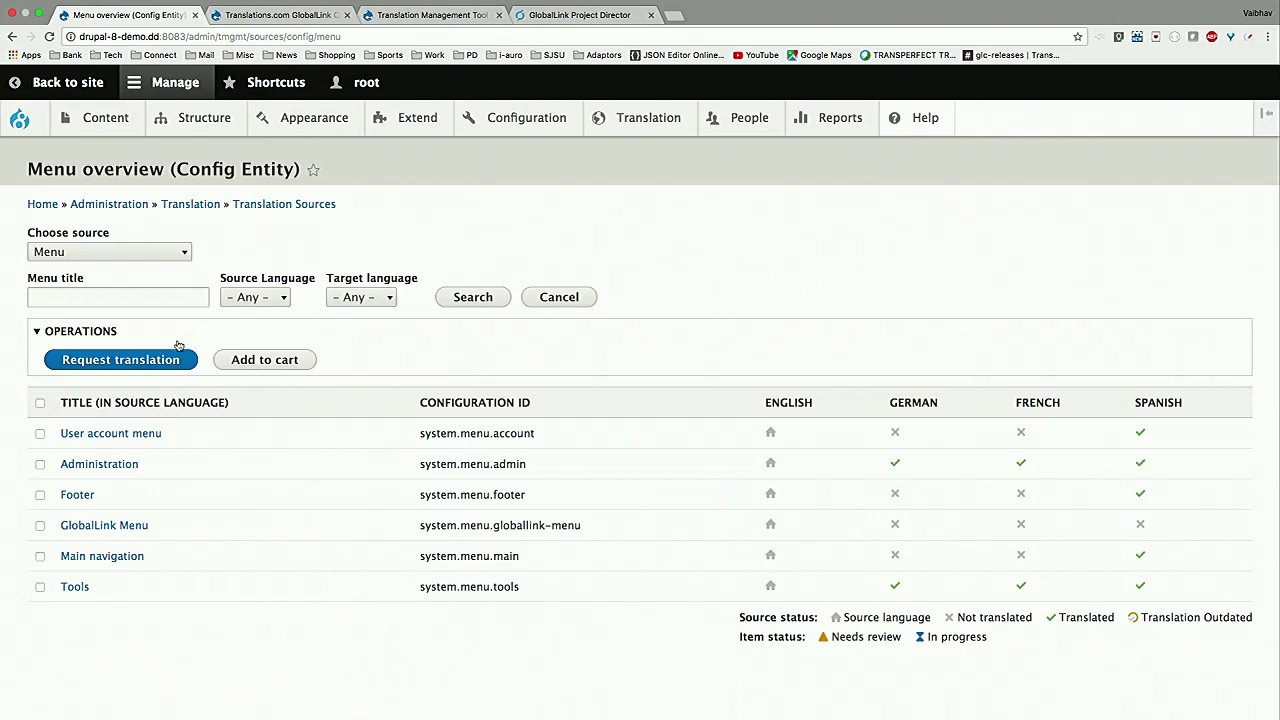
pyautogui.click(164, 252)
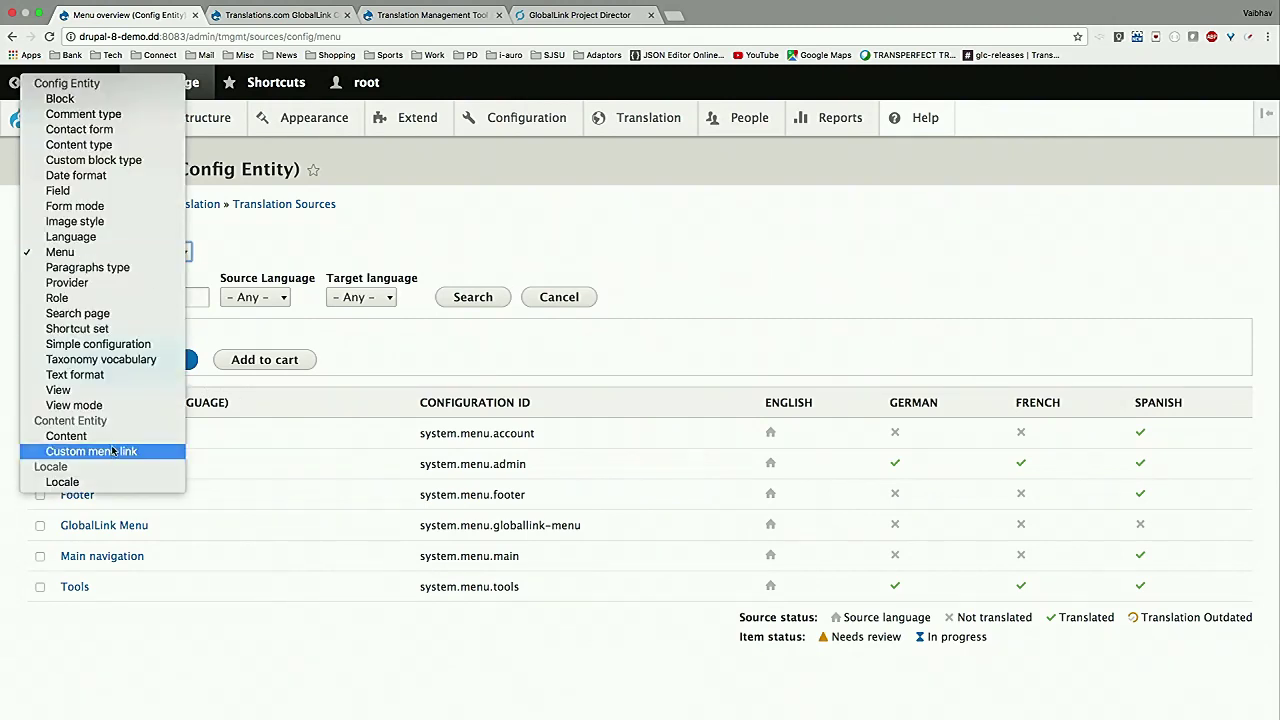
pyautogui.click(66, 436)
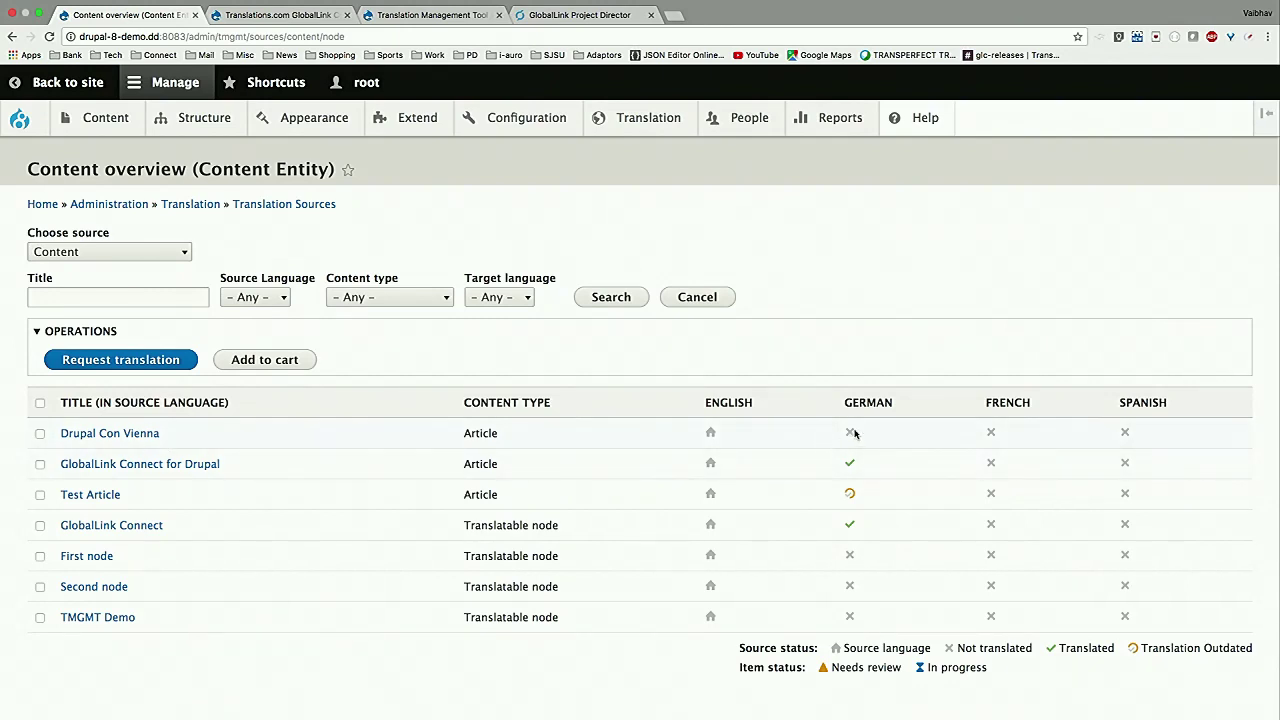
# Request a translation of the Drupal Con Vienna article, keeping German as the target language.
pyautogui.click(40, 434)
pyautogui.click(175, 365)
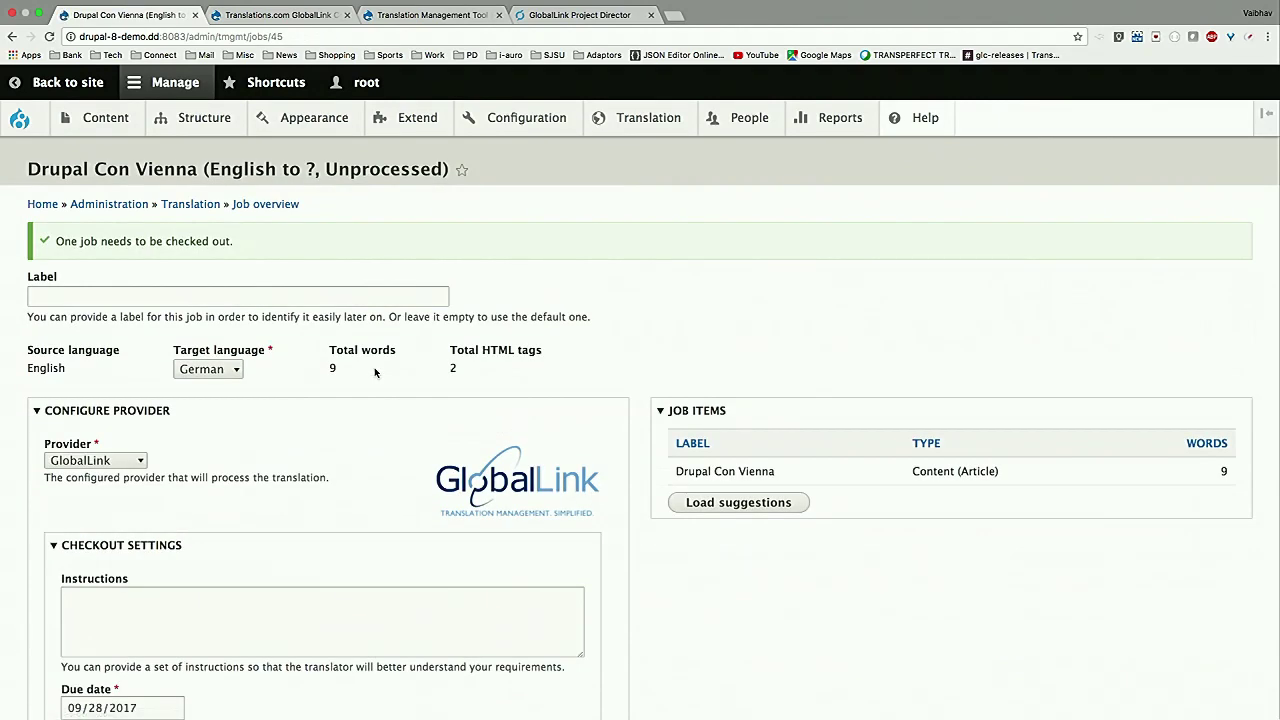
pyautogui.scroll(-3, 375, 372)
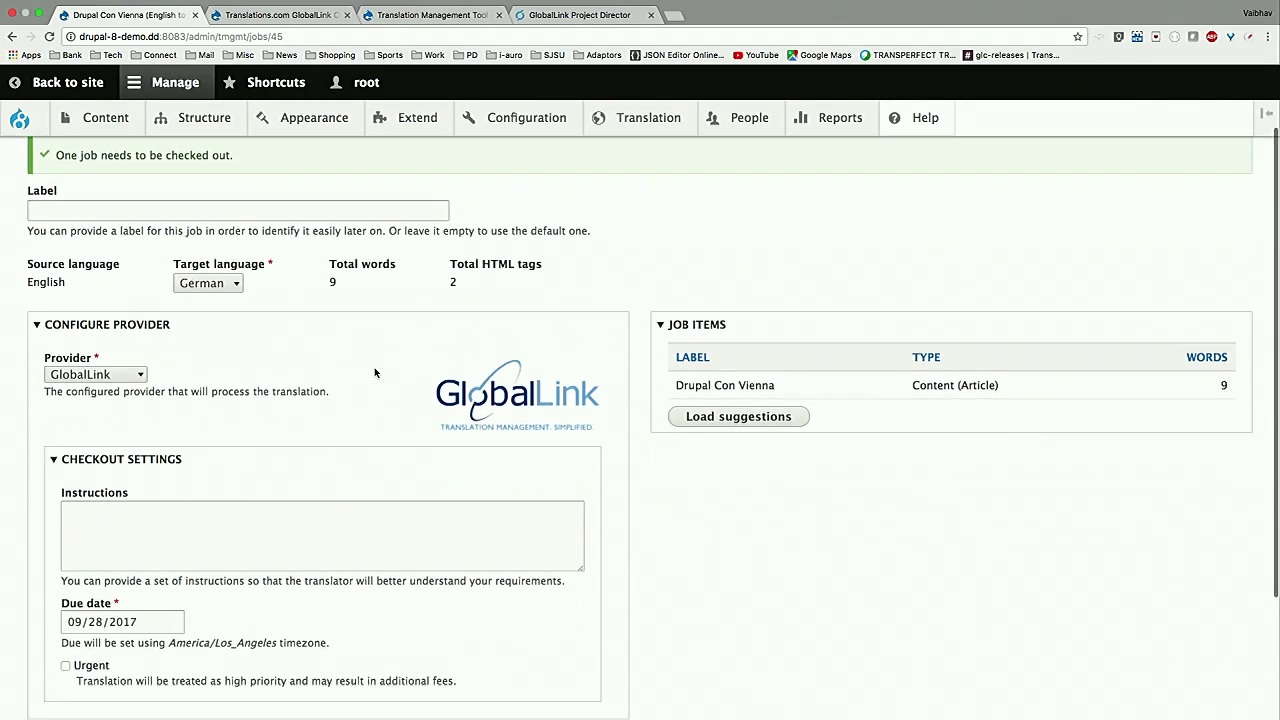
pyautogui.scroll(-1, 375, 372)
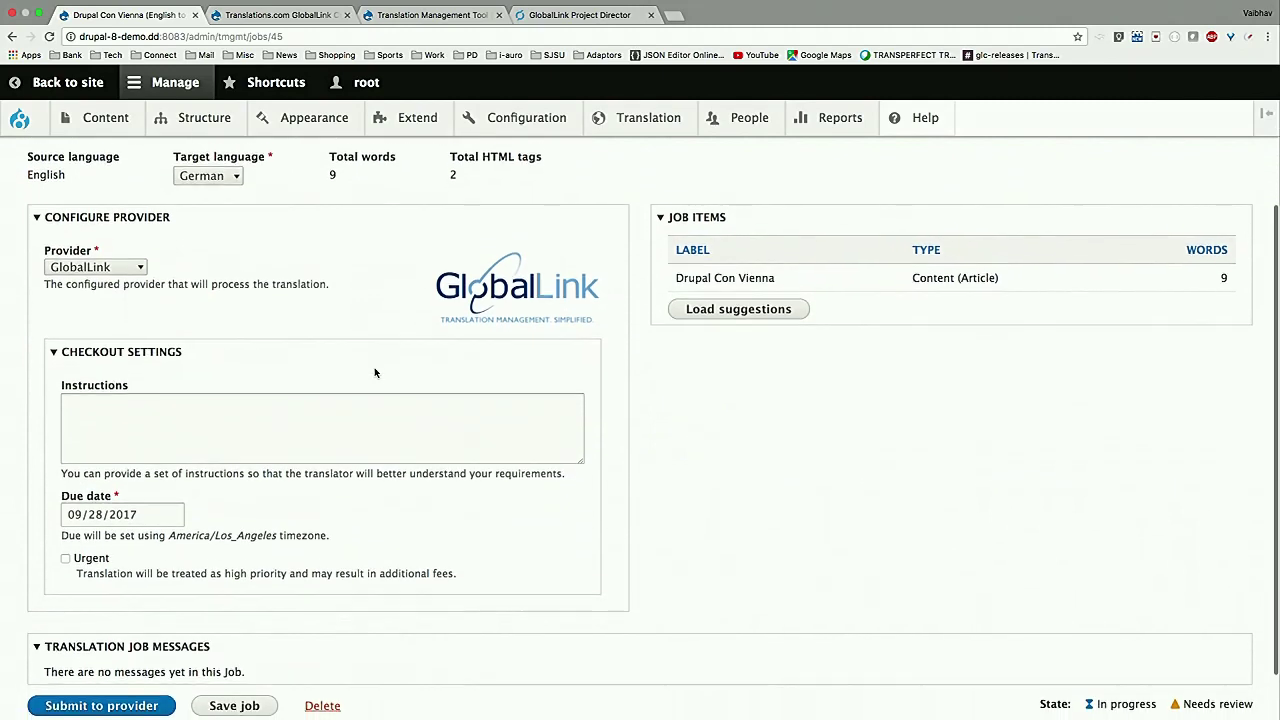
pyautogui.scroll(2, 375, 372)
pyautogui.scroll(-1, 375, 372)
pyautogui.scroll(1, 366, 369)
pyautogui.click(208, 230)
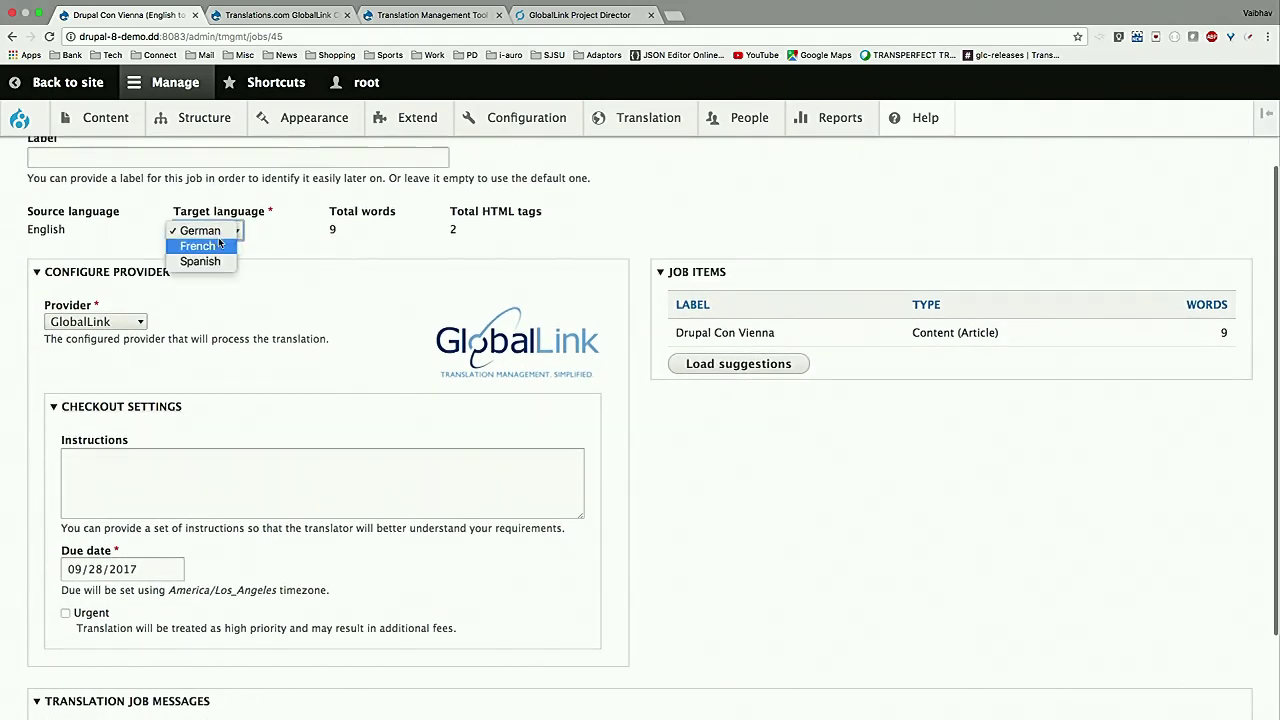
pyautogui.click(272, 260)
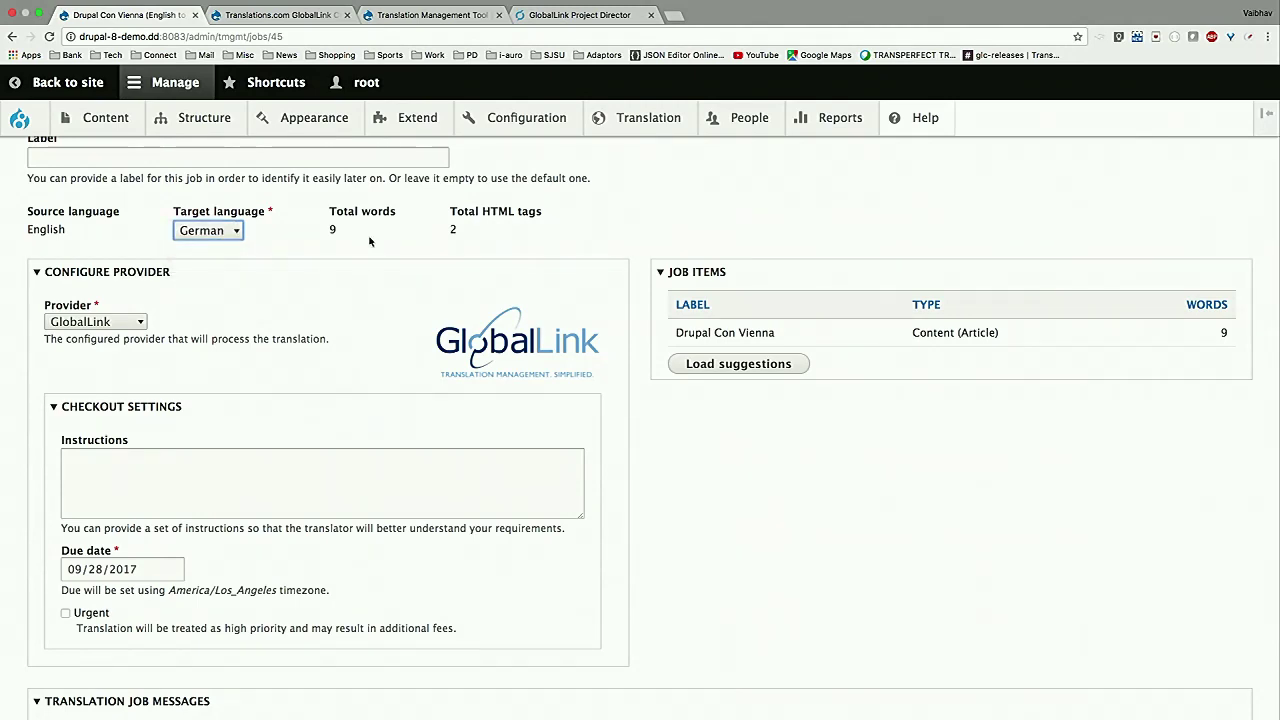
# Set the translation job's due date to 10/27/2017 in the GlobalLink checkout settings.
pyautogui.scroll(-1, 368, 240)
pyautogui.scroll(-1, 277, 423)
pyautogui.click(279, 421)
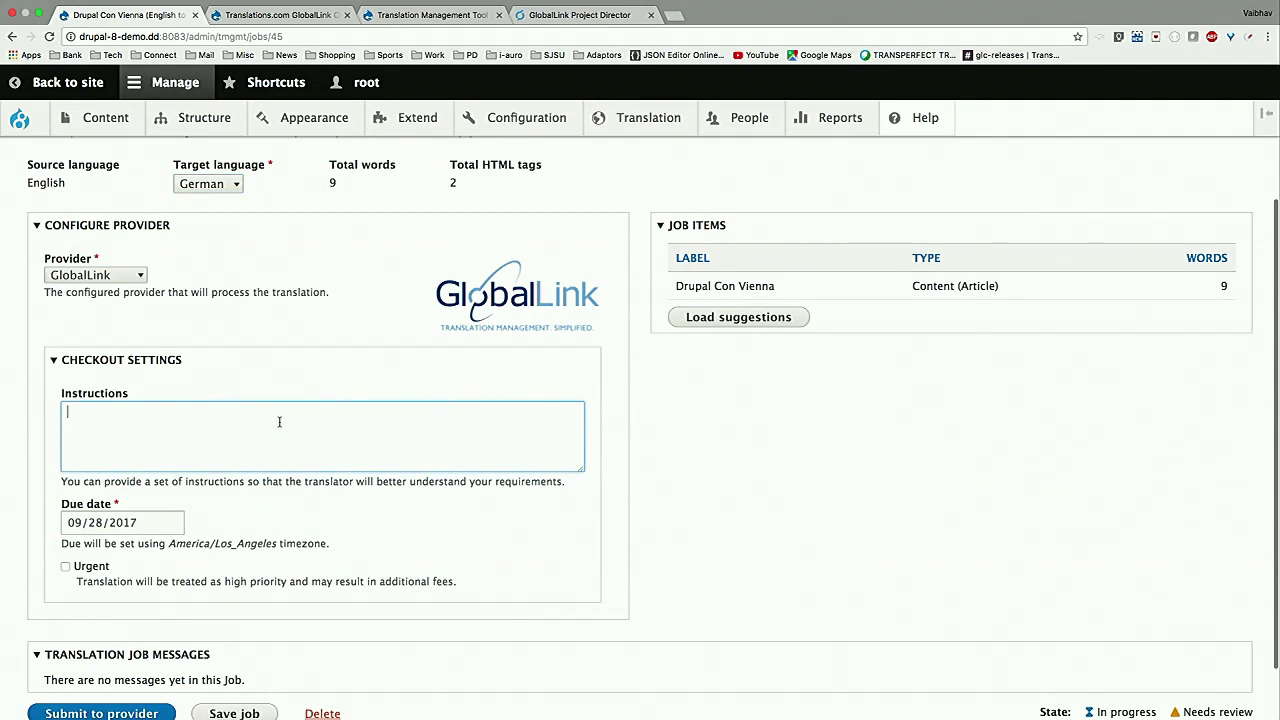
pyautogui.scroll(-1, 279, 421)
pyautogui.click(165, 511)
pyautogui.click(174, 511)
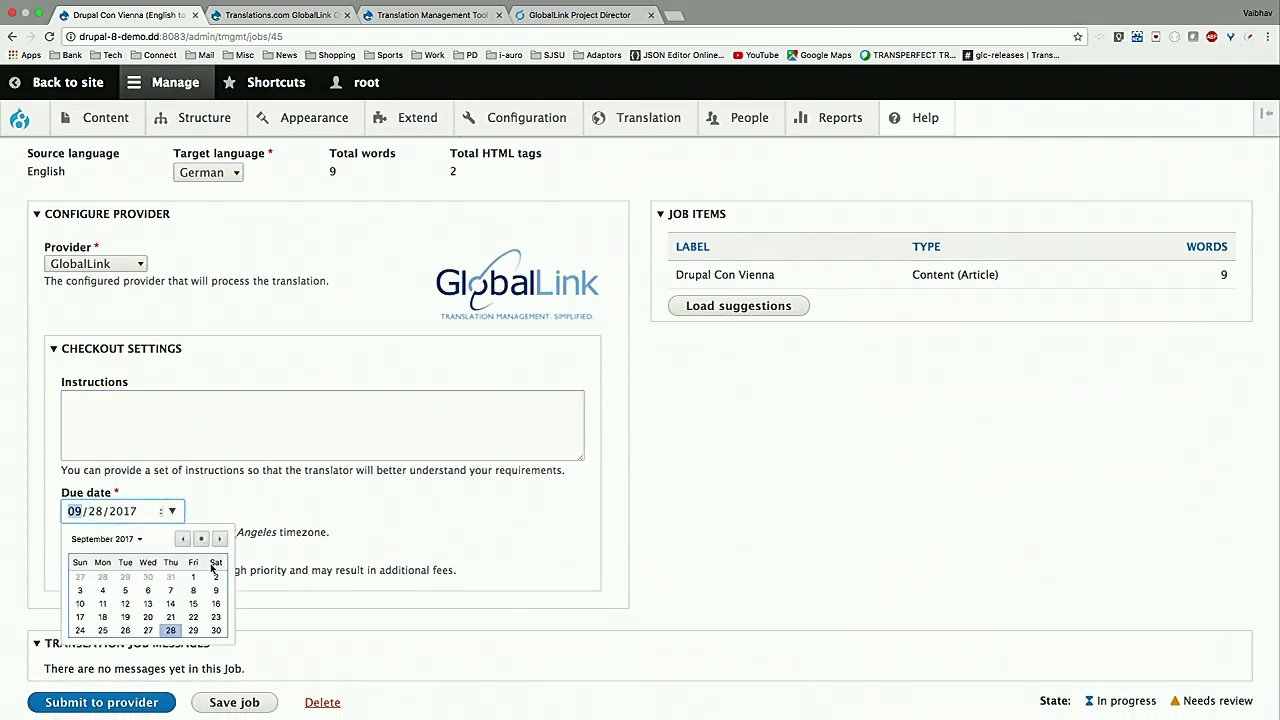
pyautogui.click(219, 539)
pyautogui.click(193, 617)
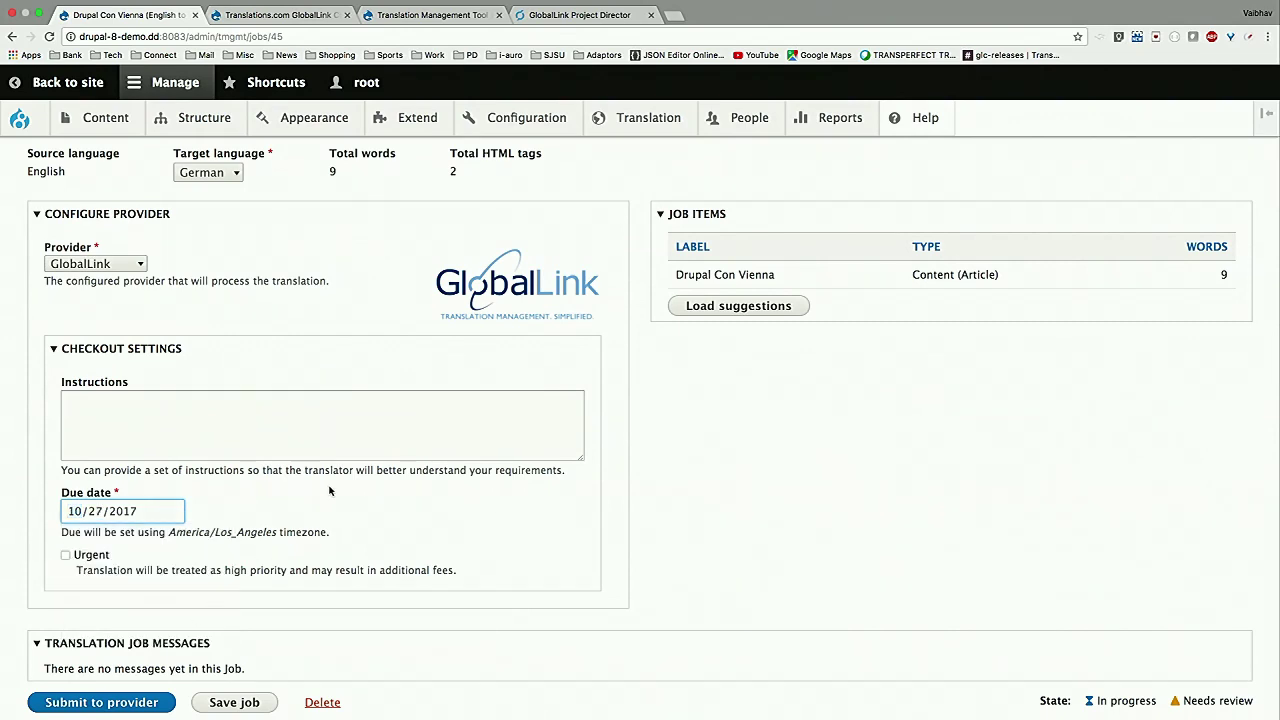
# Load the suggestions for the job and add the article's custom menu link to the job items.
pyautogui.scroll(2, 594, 372)
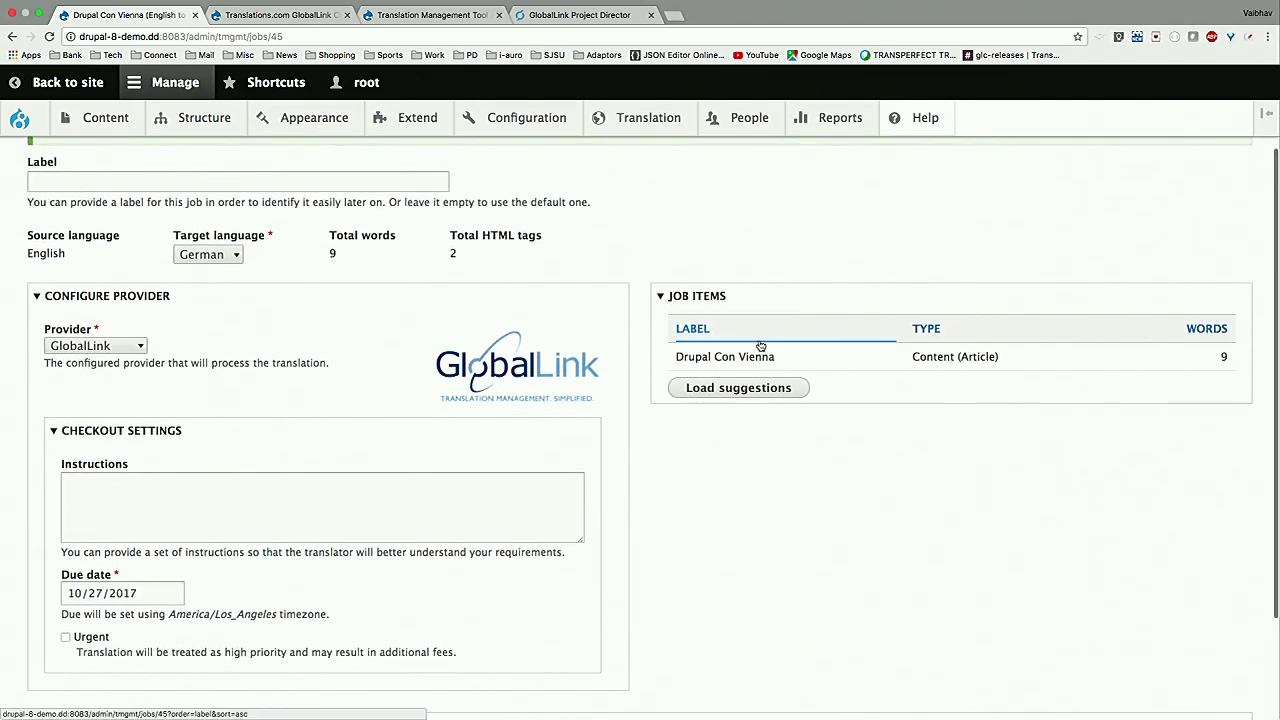
pyautogui.click(739, 388)
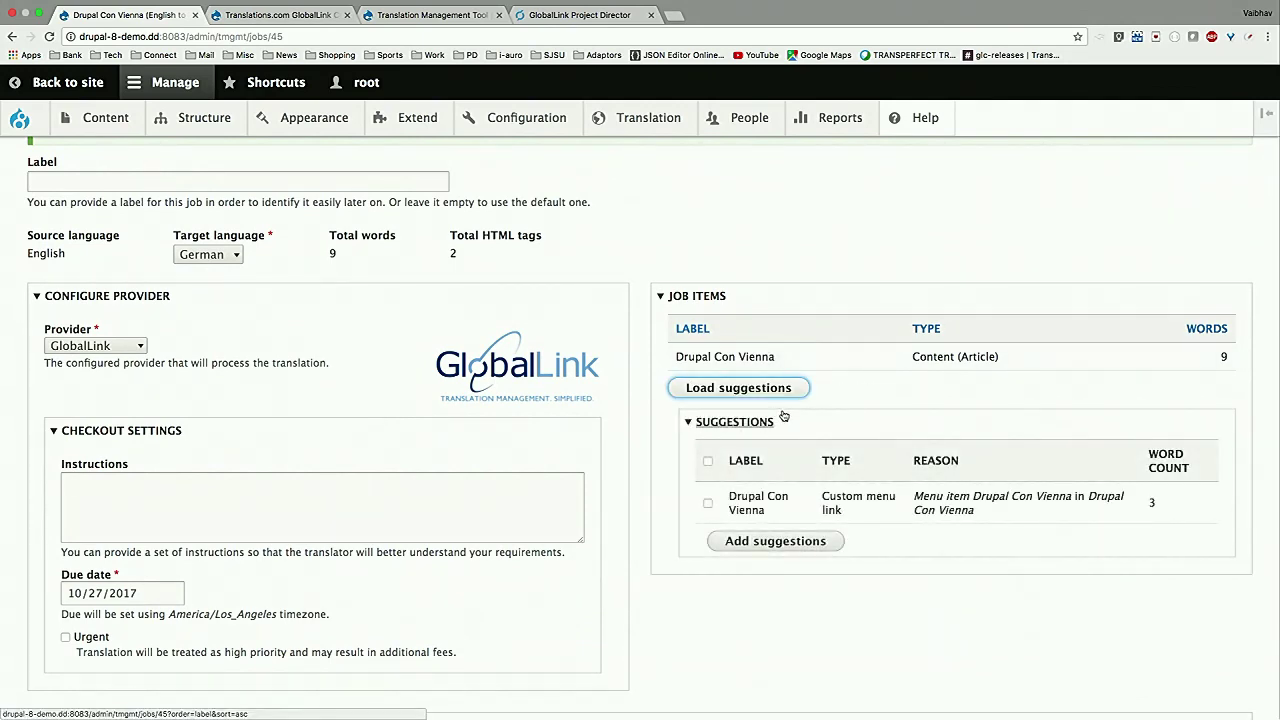
pyautogui.scroll(-1, 796, 390)
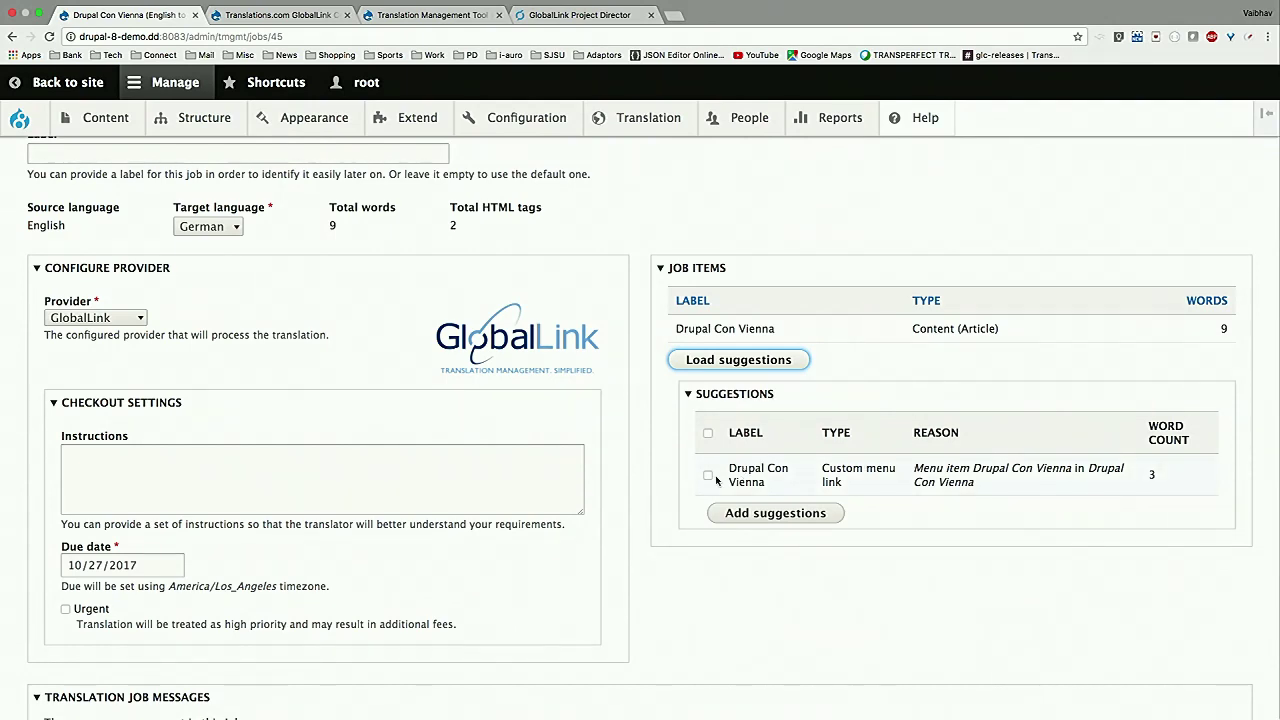
pyautogui.click(708, 433)
pyautogui.click(763, 514)
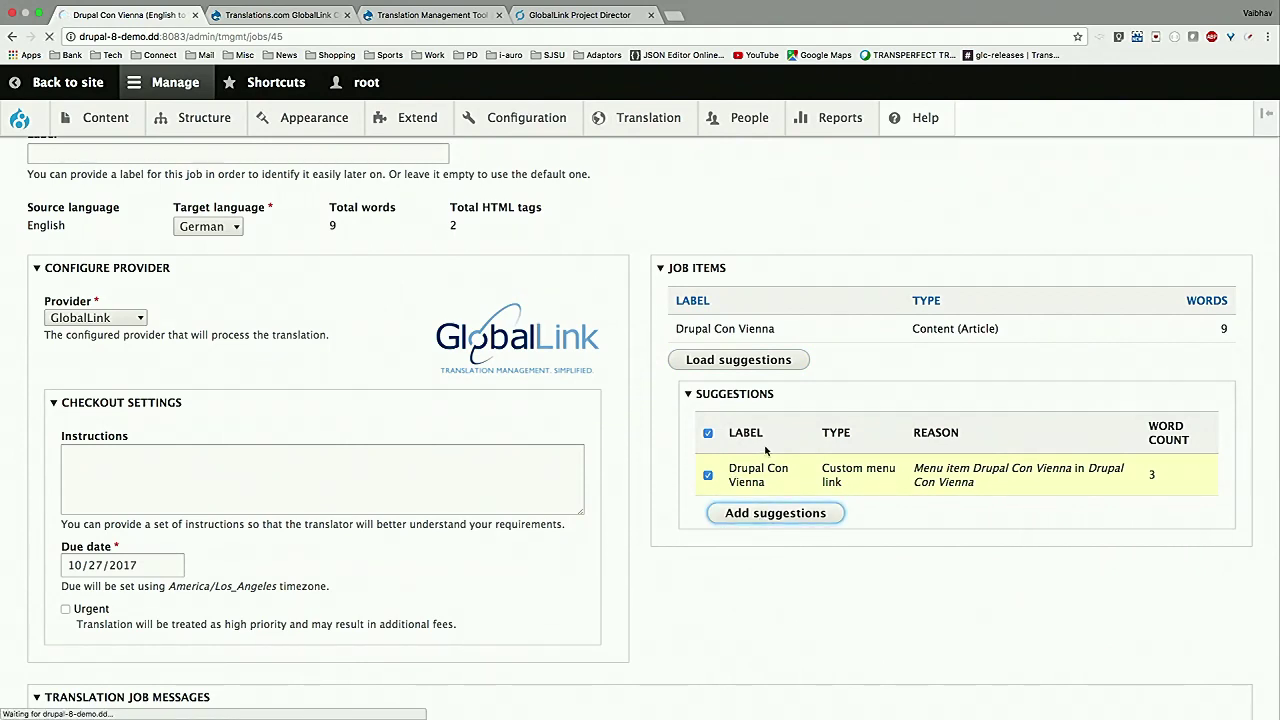
# Check the job items and checkout settings, and submit the German translation job to GlobalLink.
pyautogui.scroll(-1, 766, 452)
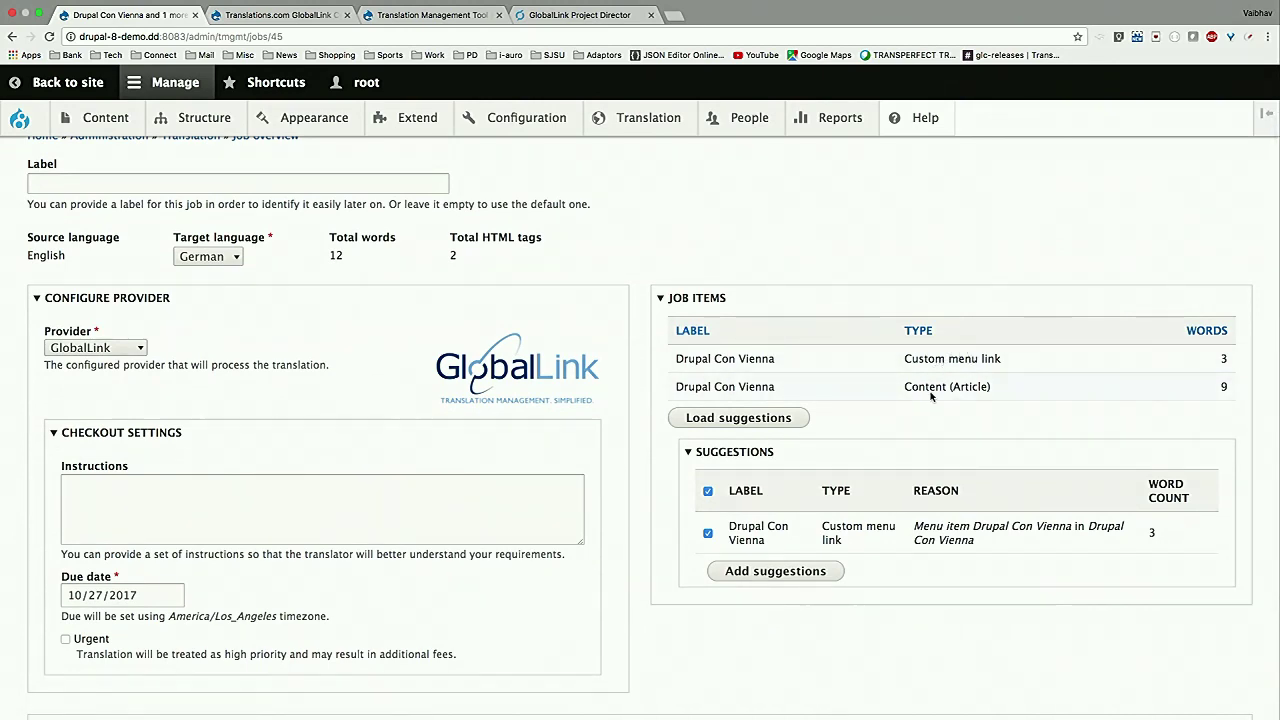
pyautogui.scroll(-1, 931, 395)
pyautogui.scroll(-2, 931, 400)
pyautogui.scroll(3, 925, 403)
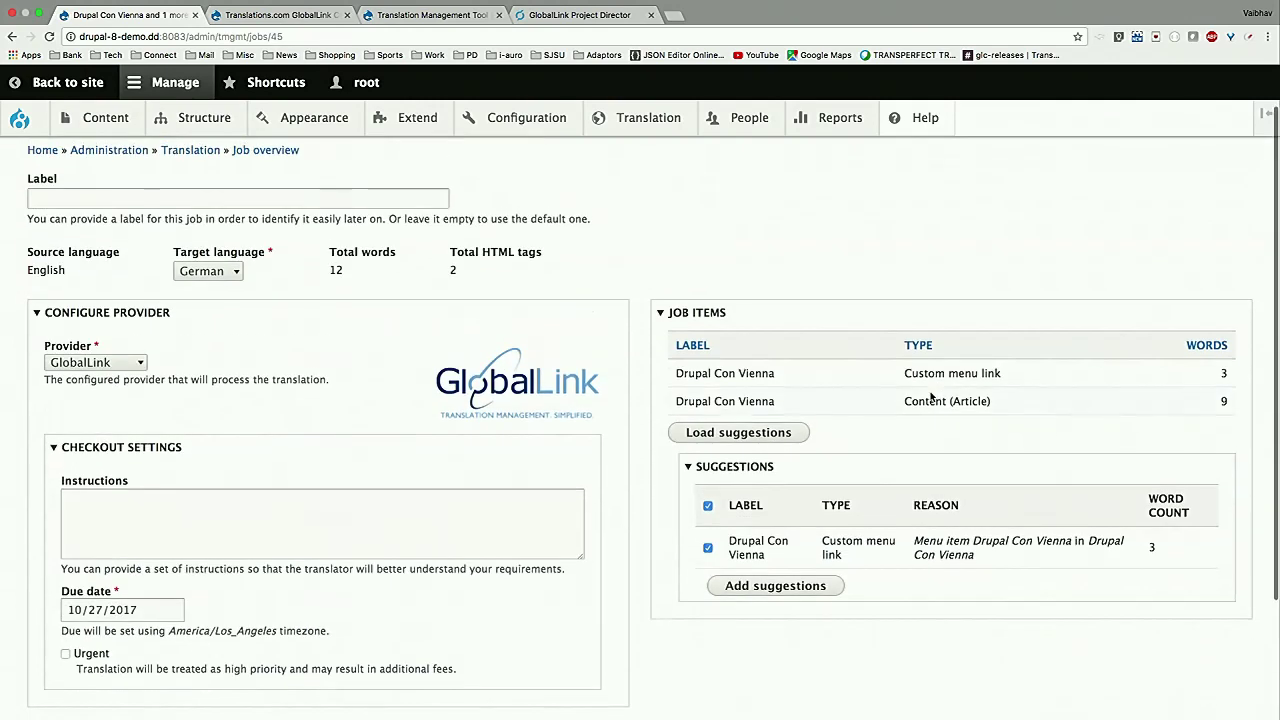
pyautogui.scroll(-4, 366, 270)
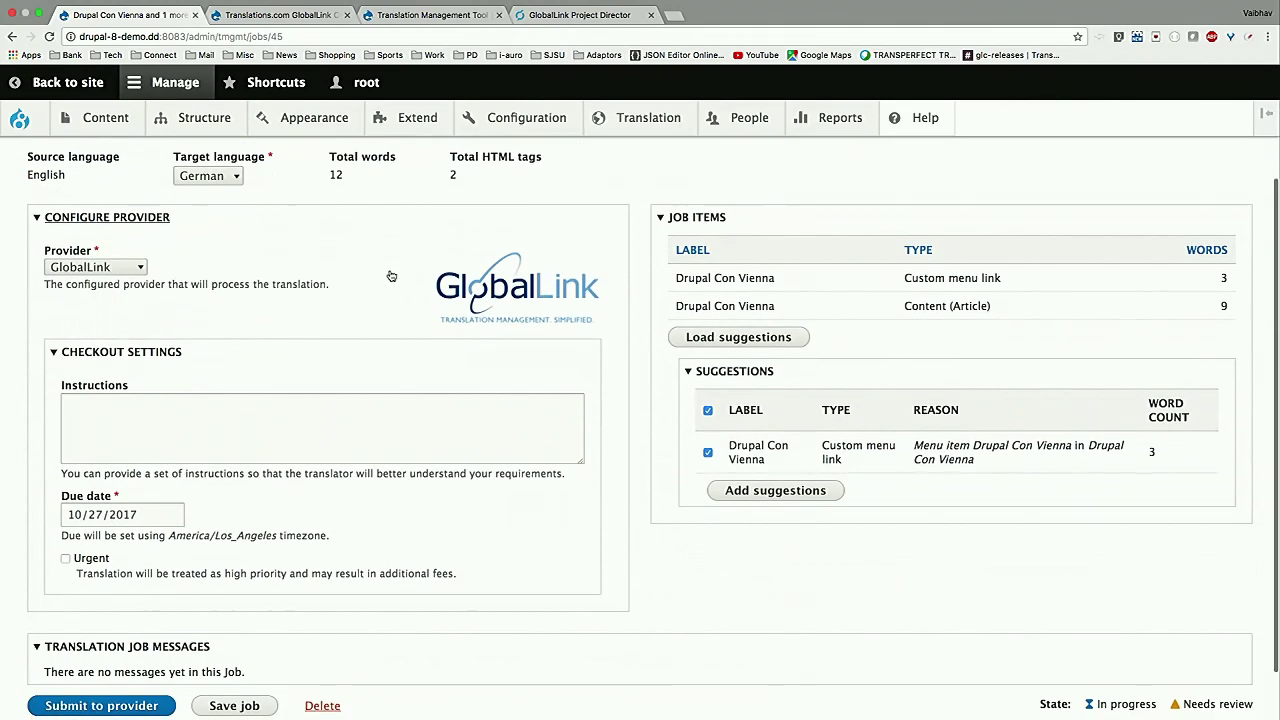
pyautogui.click(145, 645)
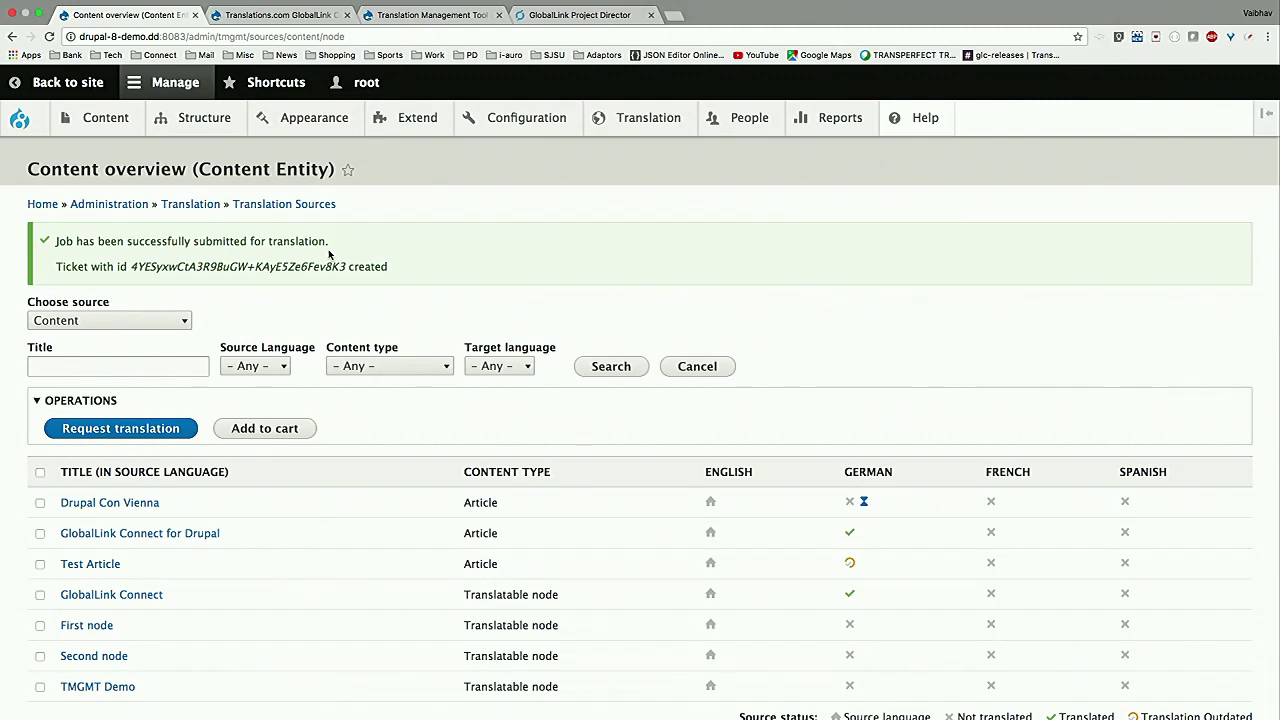
# Check the article's German status in the content sources, and open the translation jobs overview.
pyautogui.scroll(-2, 329, 255)
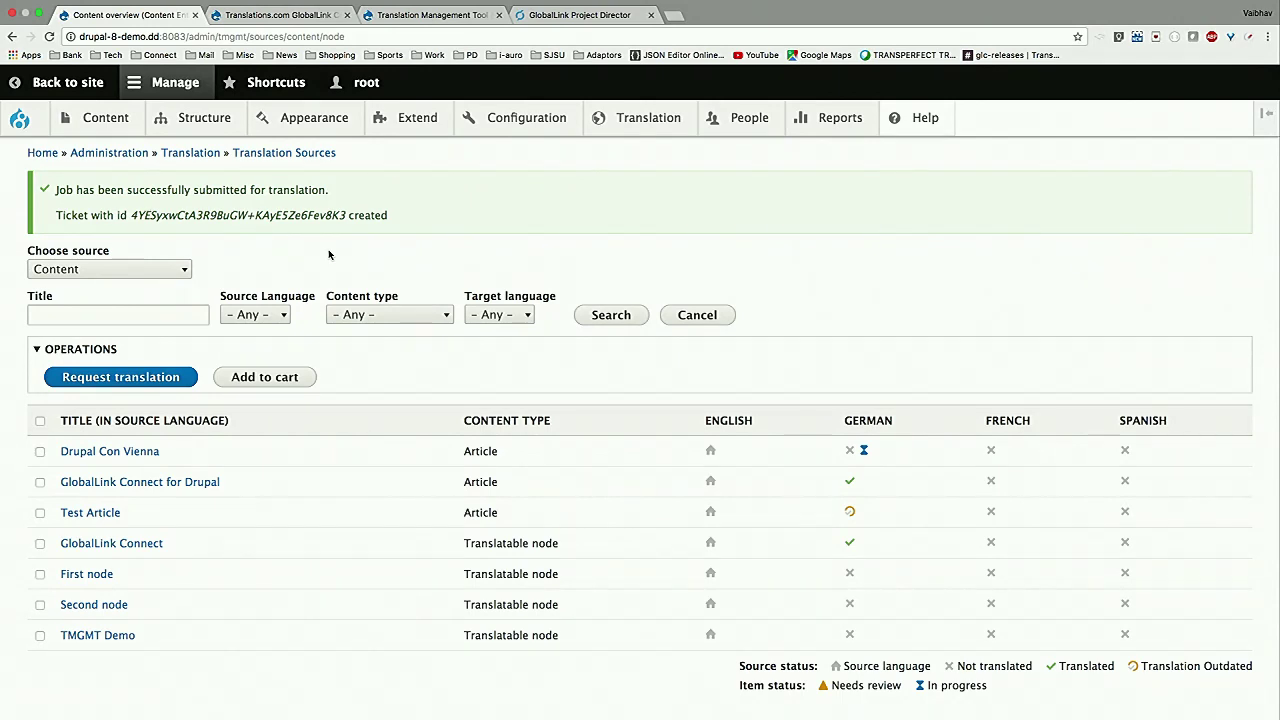
pyautogui.scroll(1, 329, 255)
pyautogui.scroll(1, 329, 255)
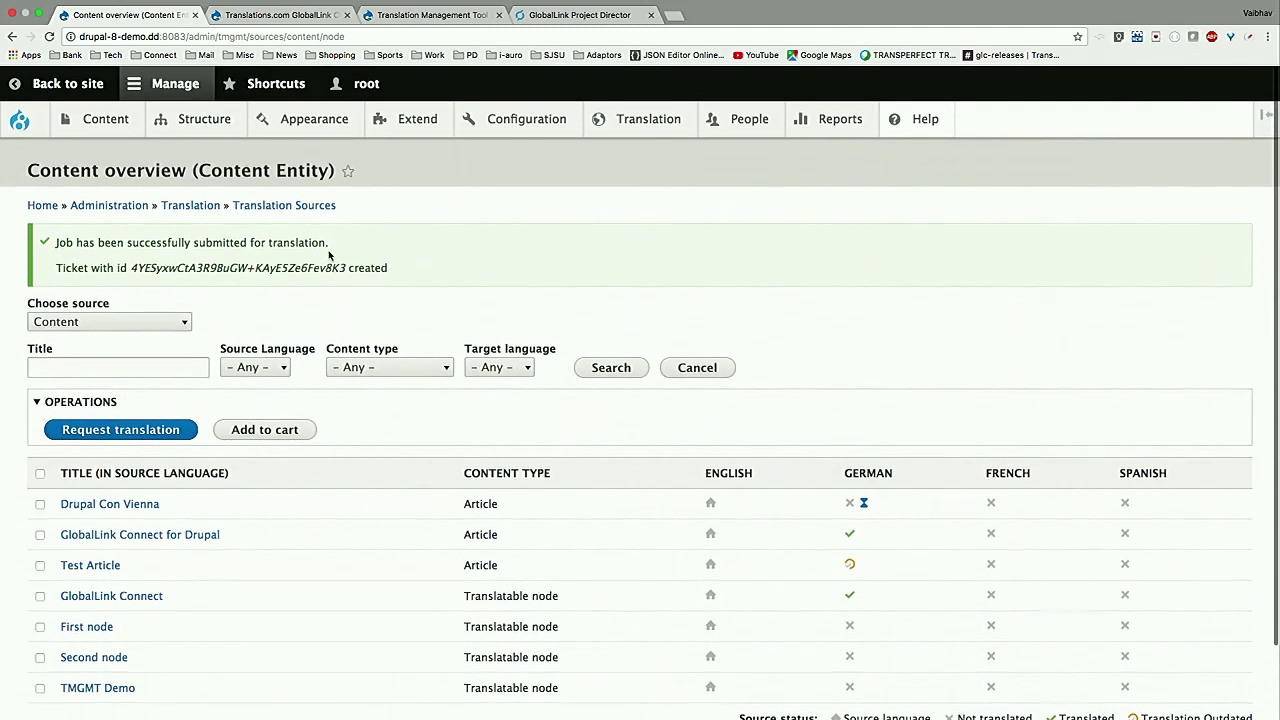
pyautogui.click(214, 213)
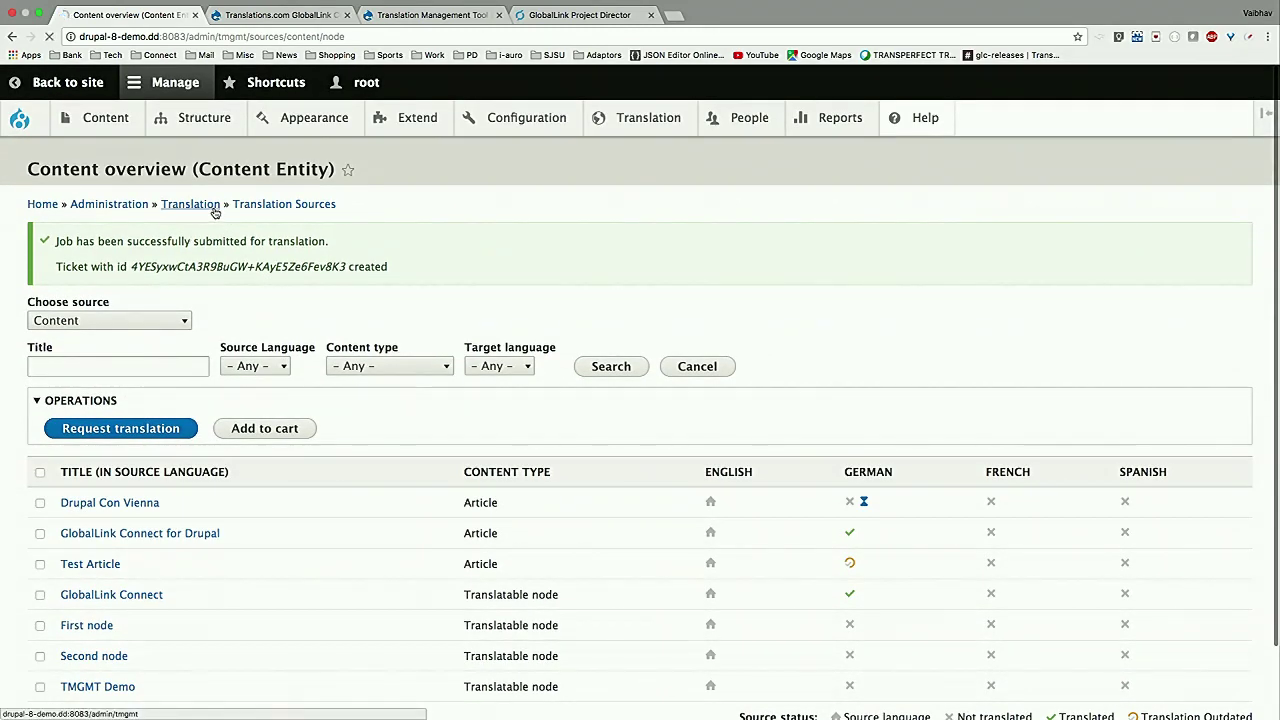
pyautogui.click(57, 288)
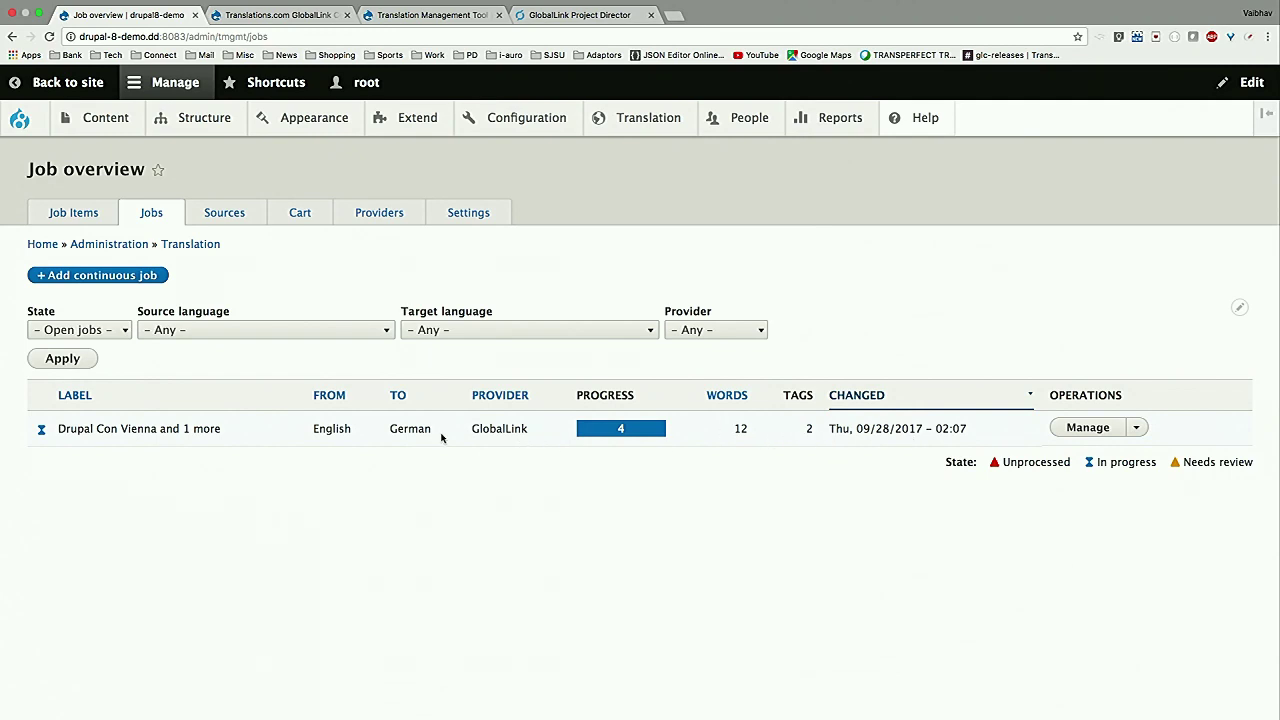
# Open the submitted Drupal Con Vienna job and pull its translations from the provider.
pyautogui.click(1072, 428)
pyautogui.scroll(-1, 888, 446)
pyautogui.scroll(-2, 884, 449)
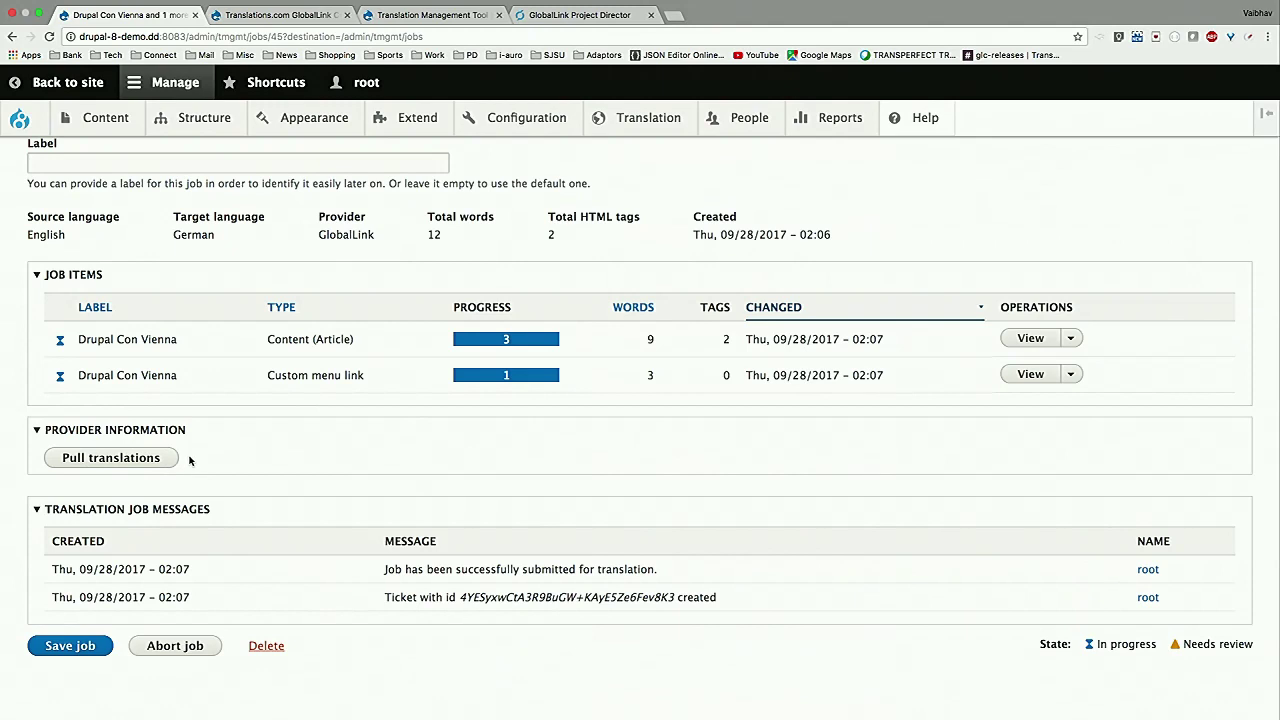
pyautogui.click(148, 457)
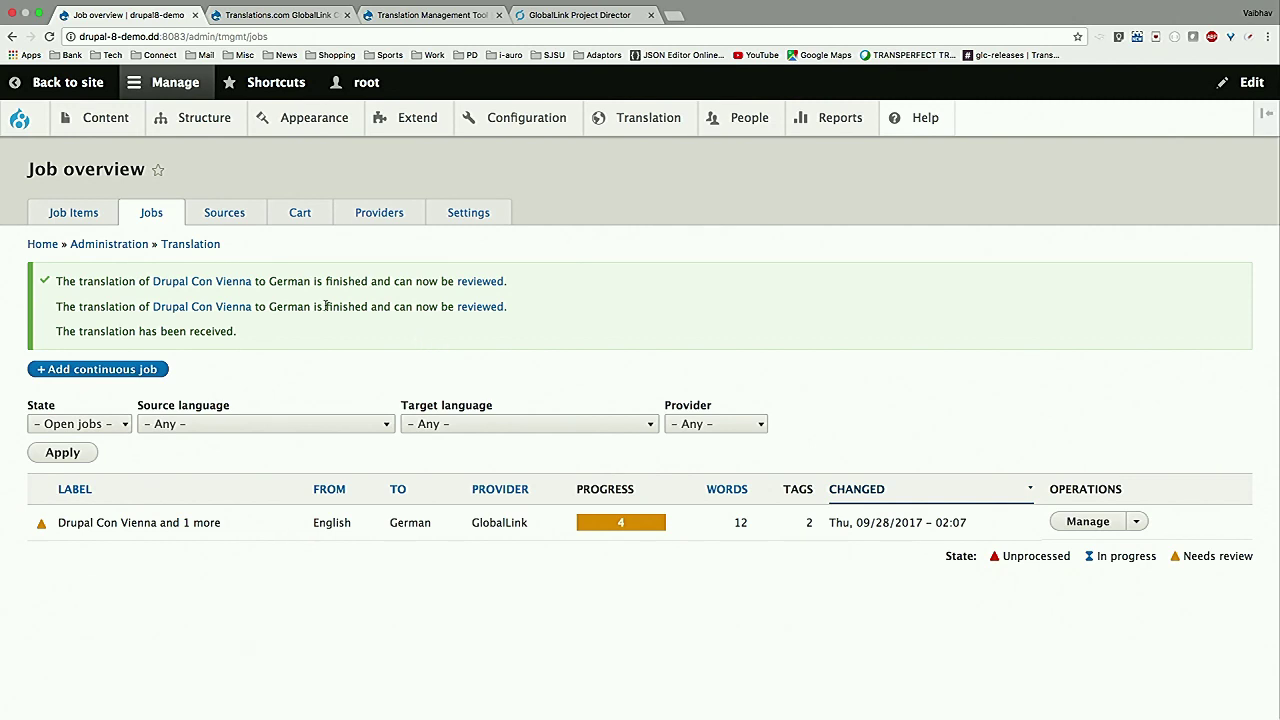
# Open the Drupal Con Vienna article's job item for review and examine its German title, body and paragraph translations.
pyautogui.click(73, 213)
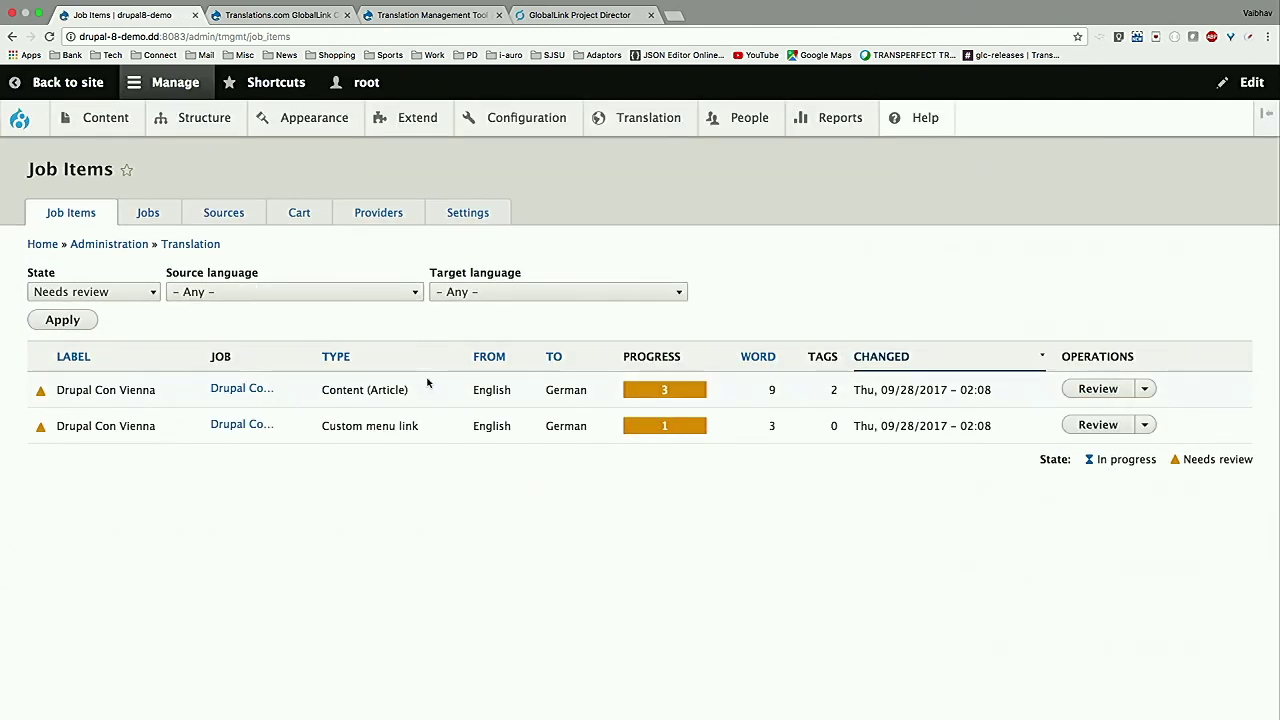
pyautogui.click(1096, 392)
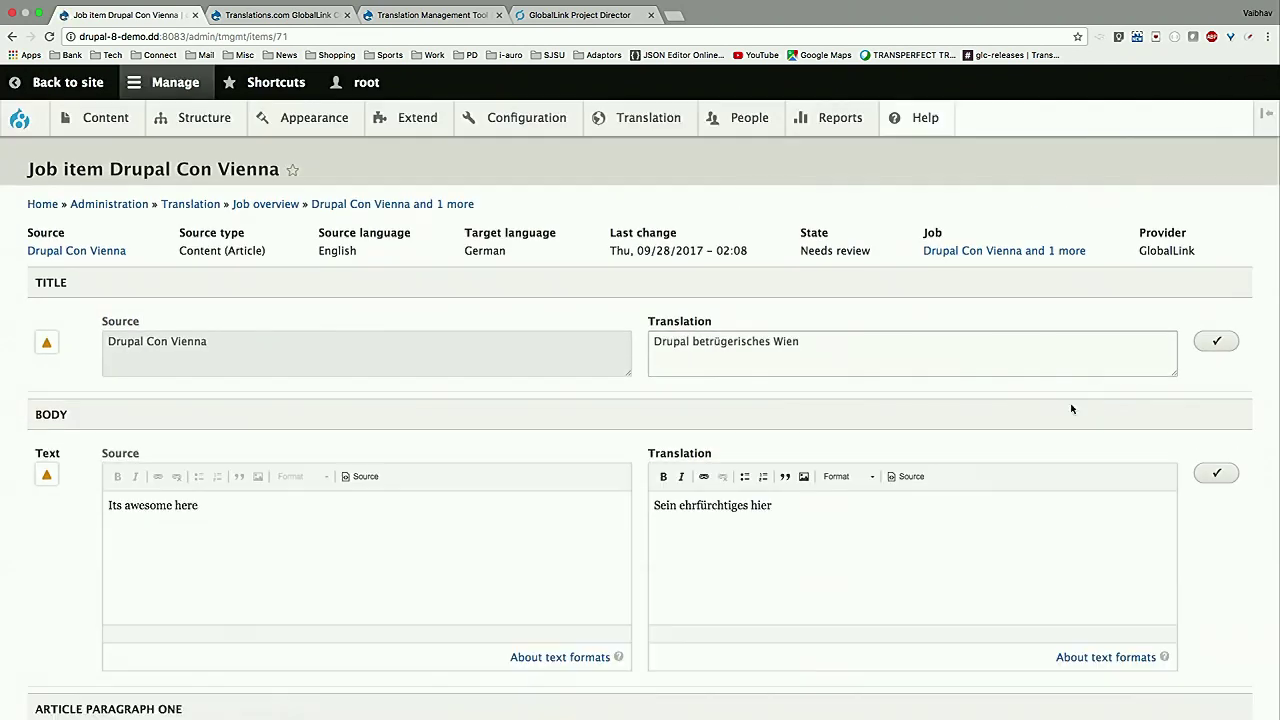
pyautogui.scroll(-1, 1071, 409)
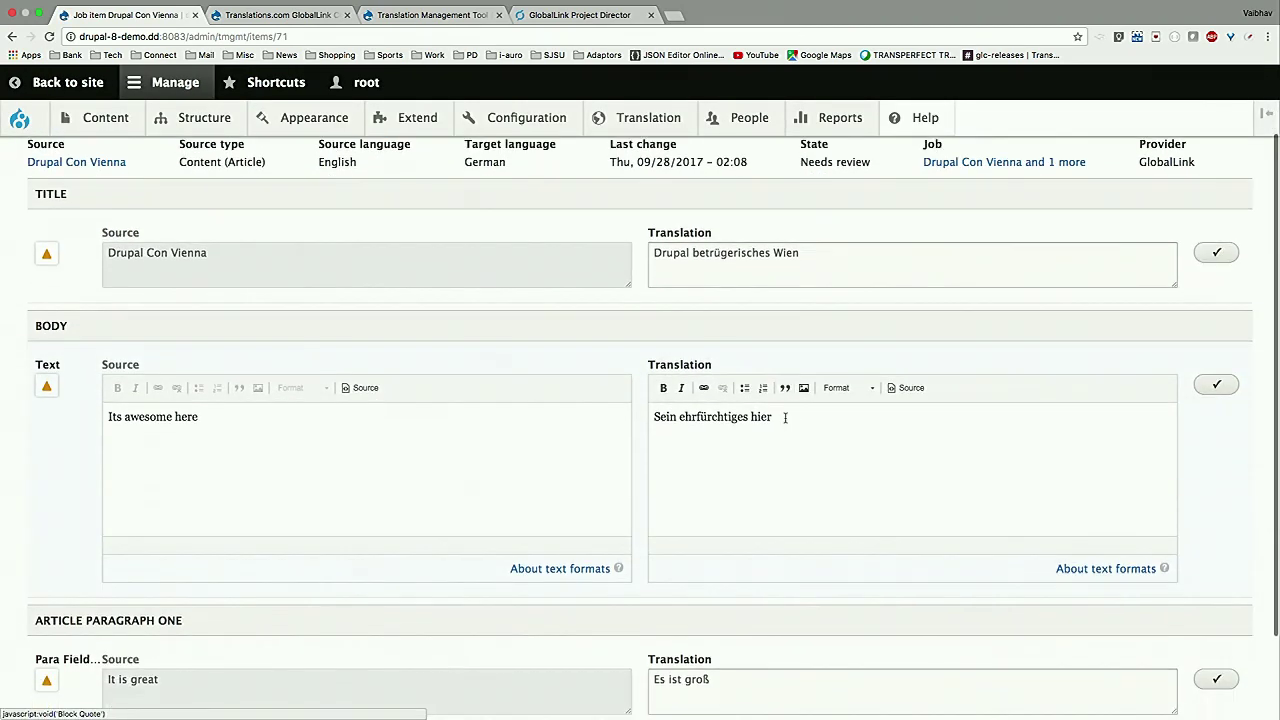
pyautogui.scroll(-1, 785, 425)
pyautogui.scroll(1, 785, 418)
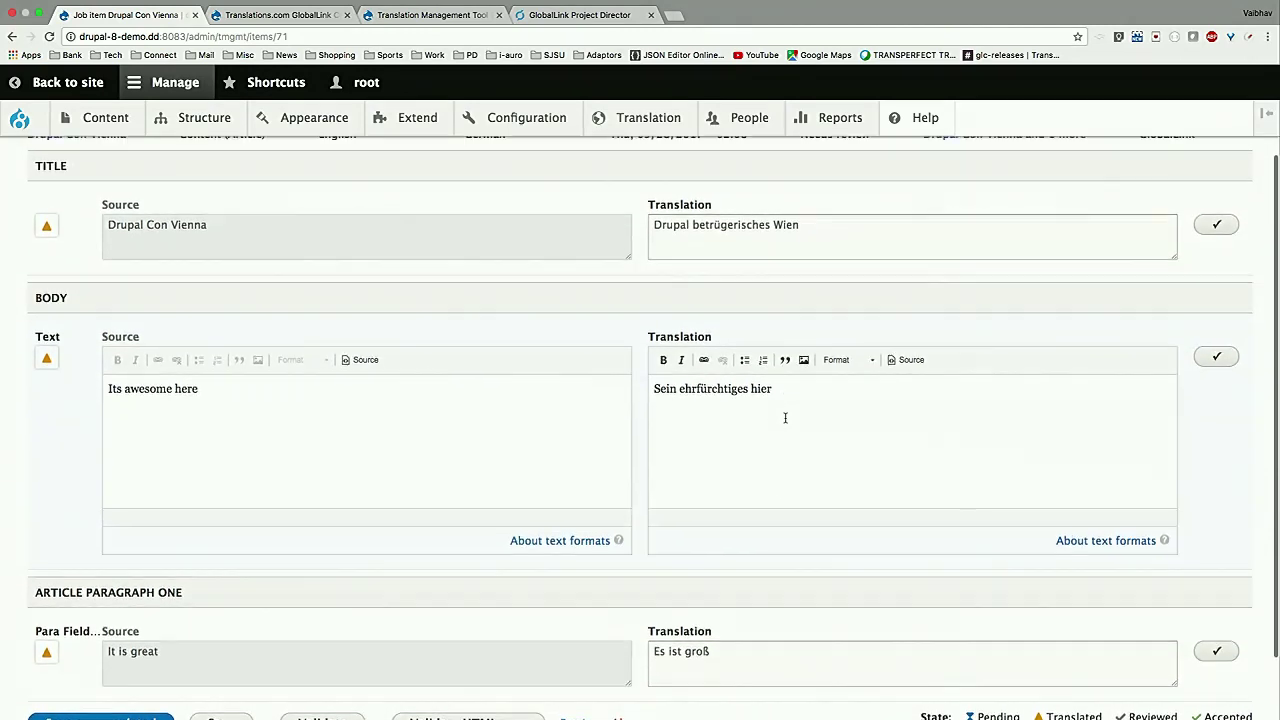
pyautogui.scroll(-2, 785, 418)
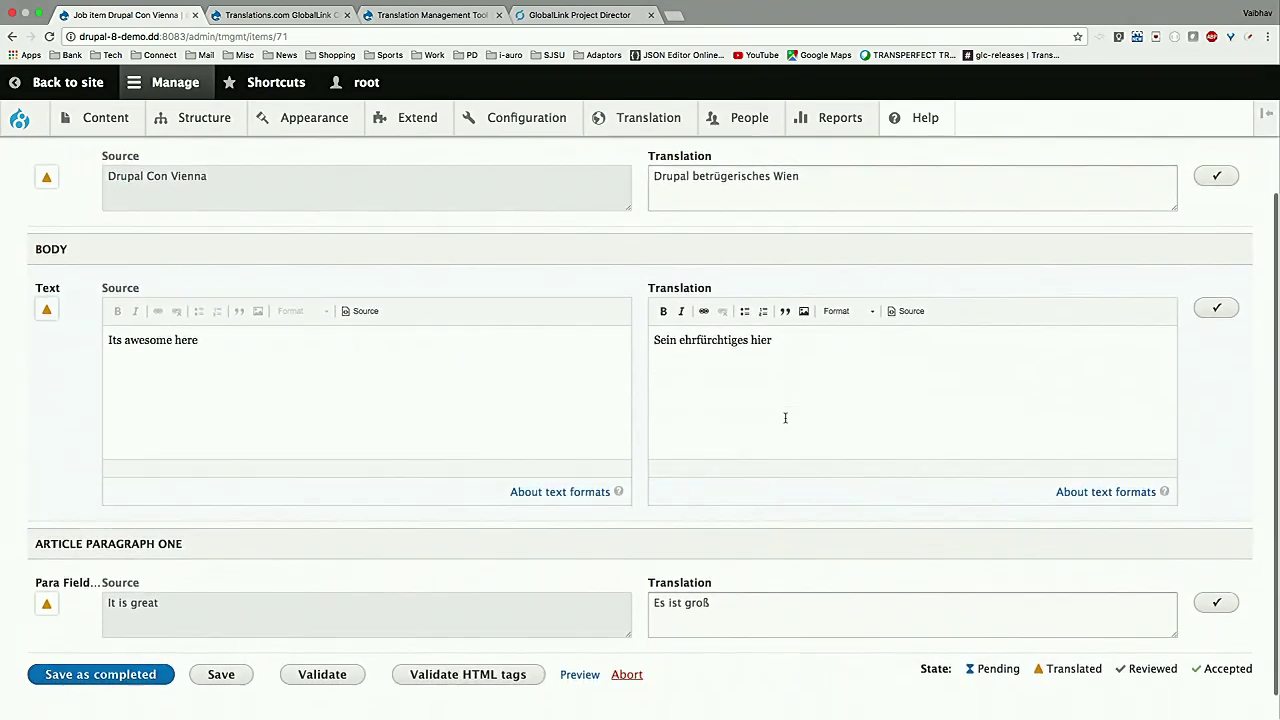
# Accept the German translations of the Drupal Con Vienna article and its custom menu link by saving both job items as completed.
pyautogui.scroll(1, 785, 418)
pyautogui.scroll(-2, 785, 416)
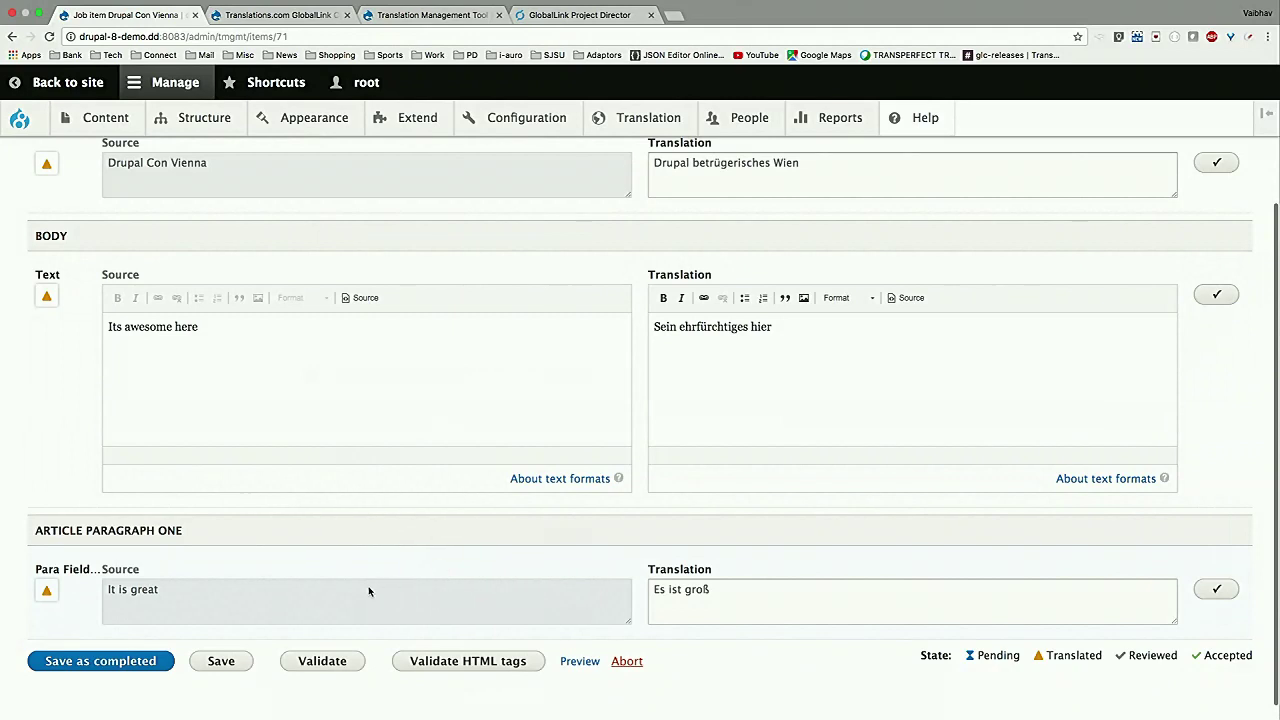
pyautogui.click(743, 594)
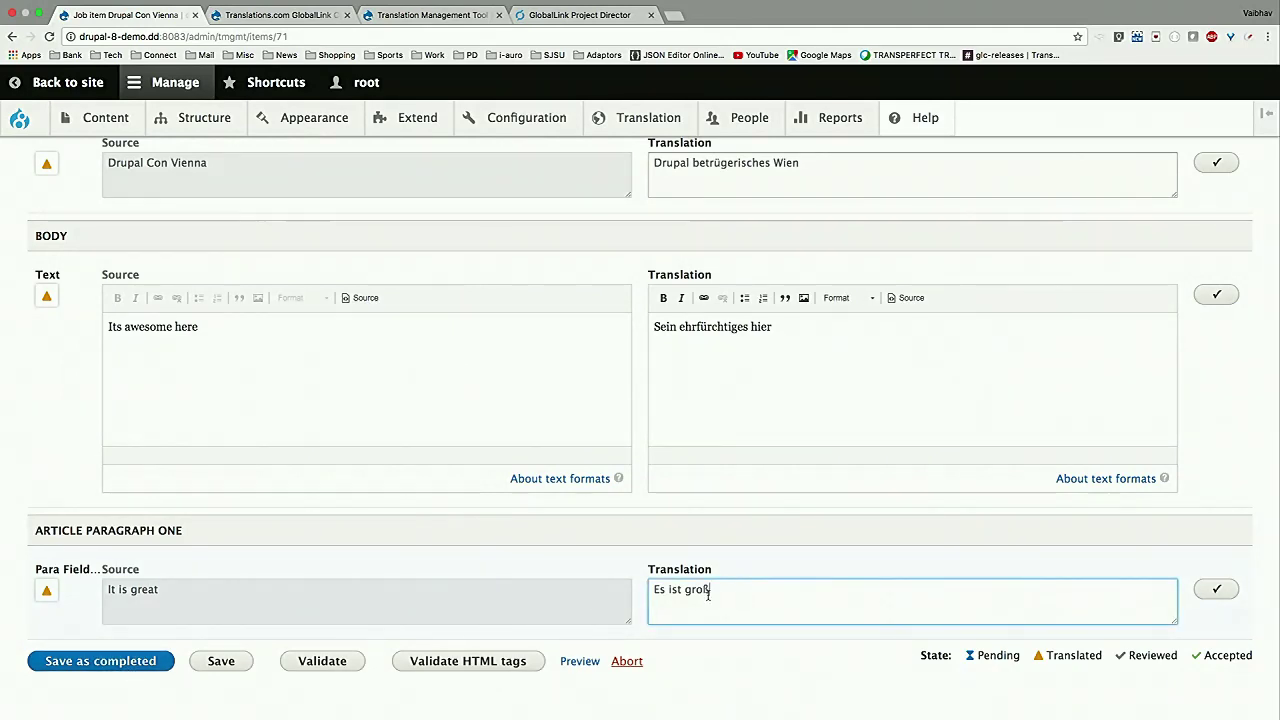
pyautogui.scroll(1, 390, 617)
pyautogui.click(160, 680)
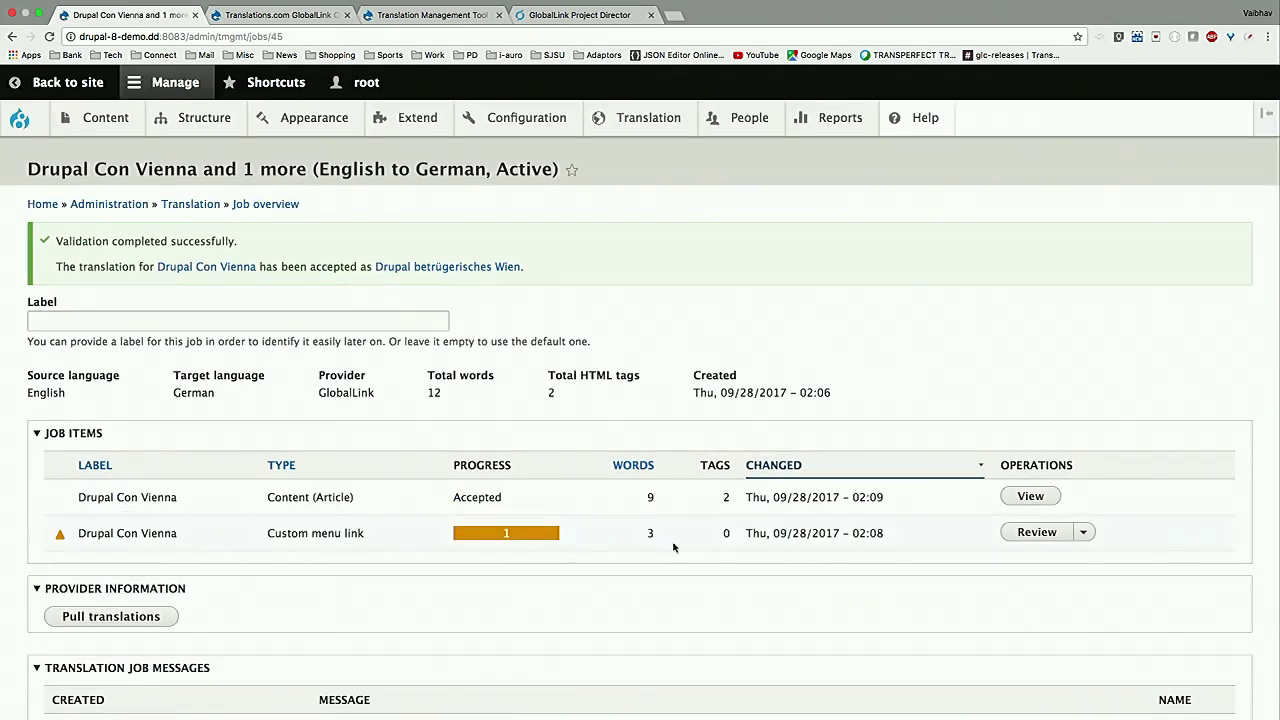
pyautogui.click(1040, 535)
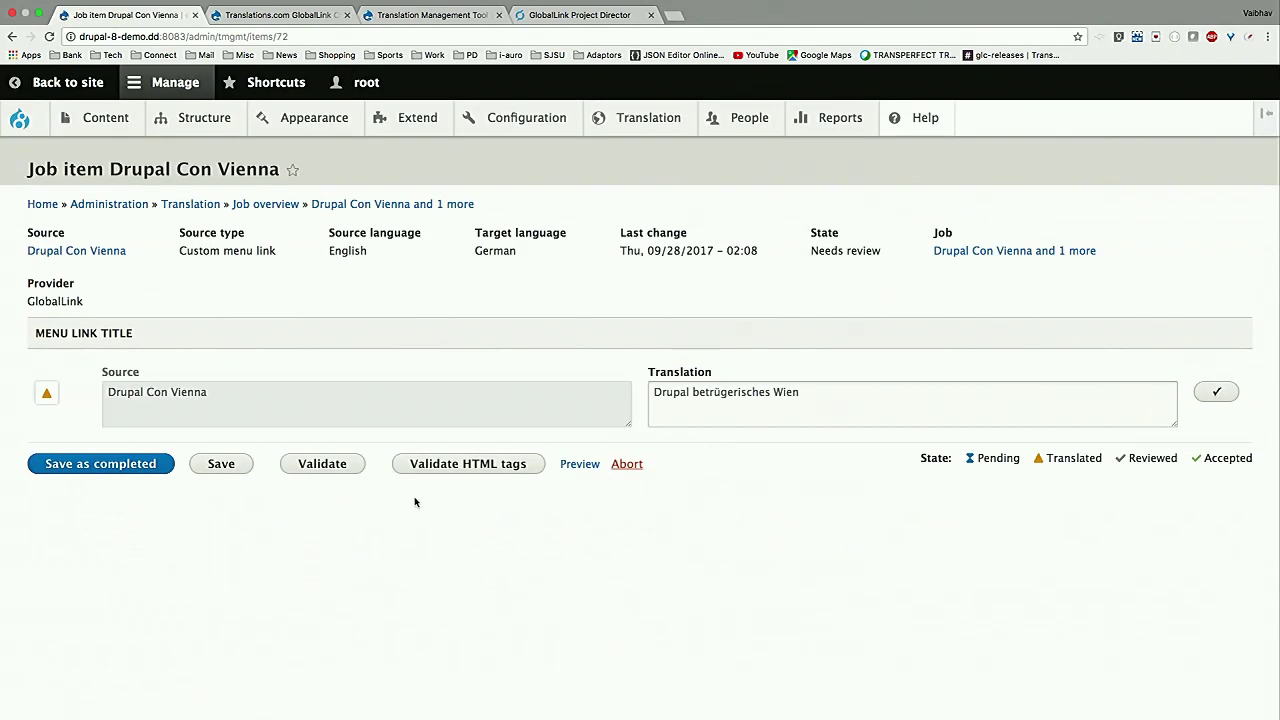
pyautogui.click(117, 466)
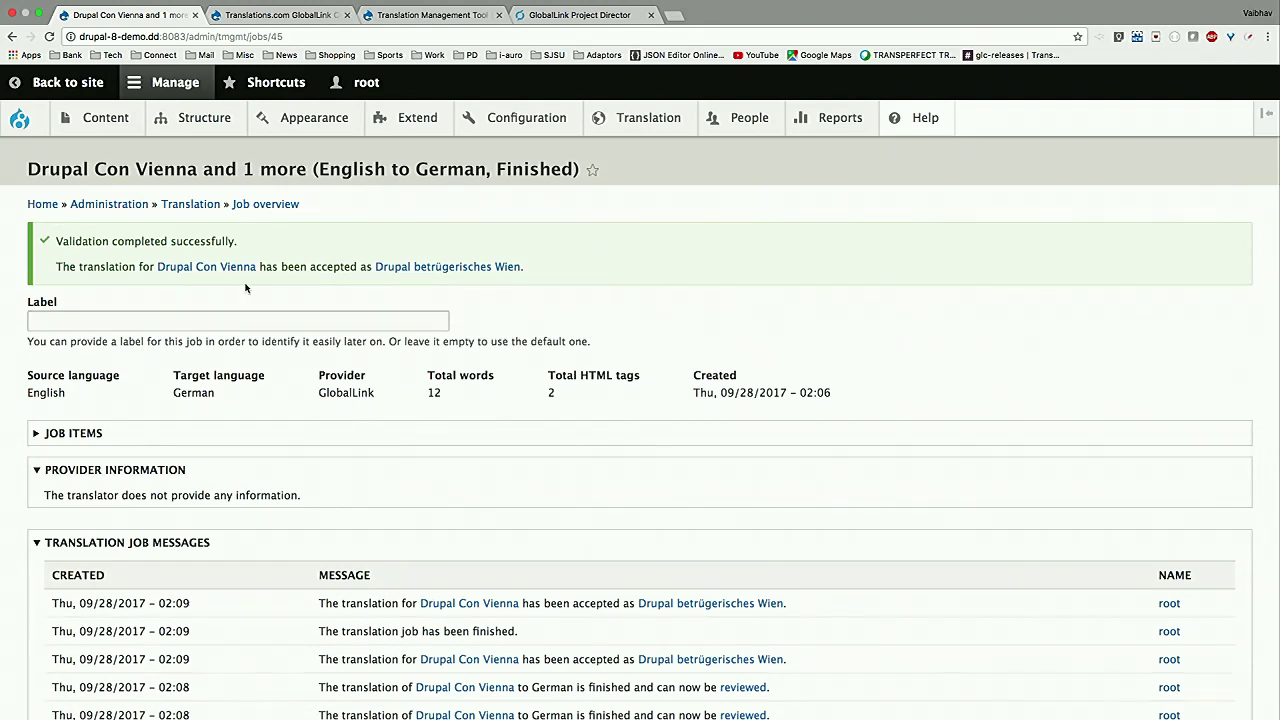
# Open the Drupal Con Vienna article from the site's content list and show its translations overview.
pyautogui.click(104, 128)
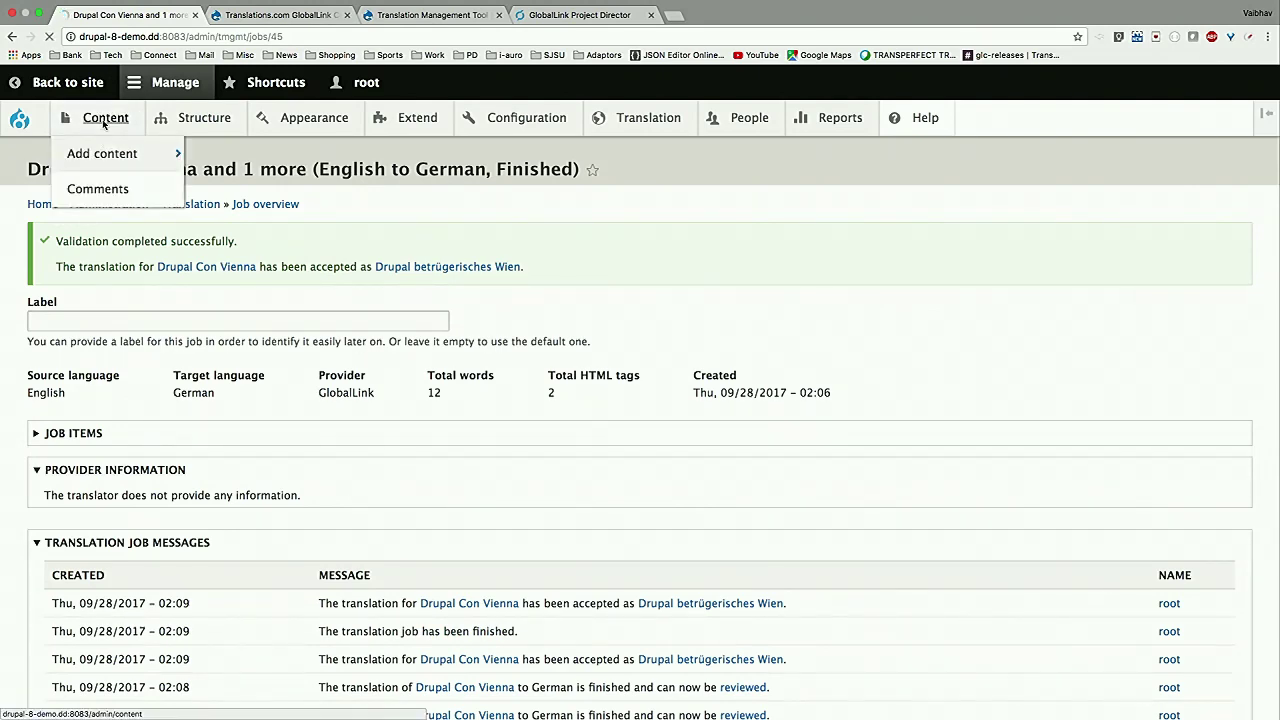
pyautogui.scroll(-2, 170, 410)
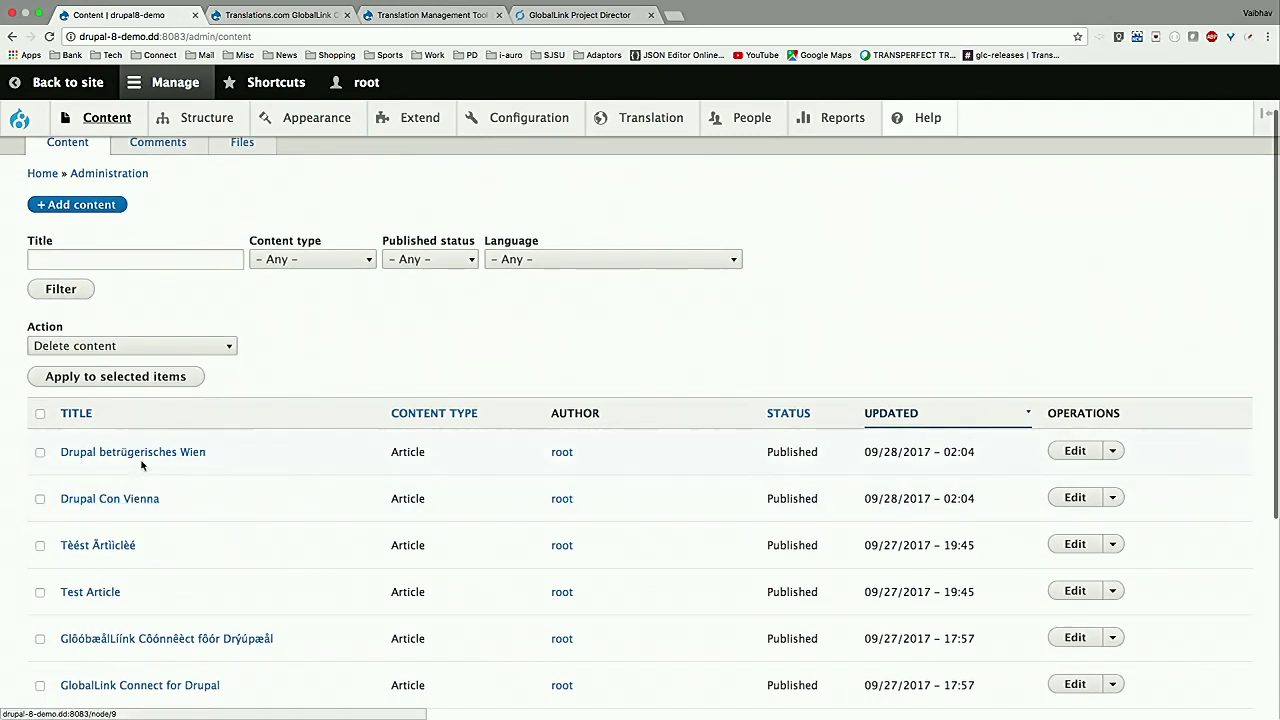
pyautogui.click(141, 497)
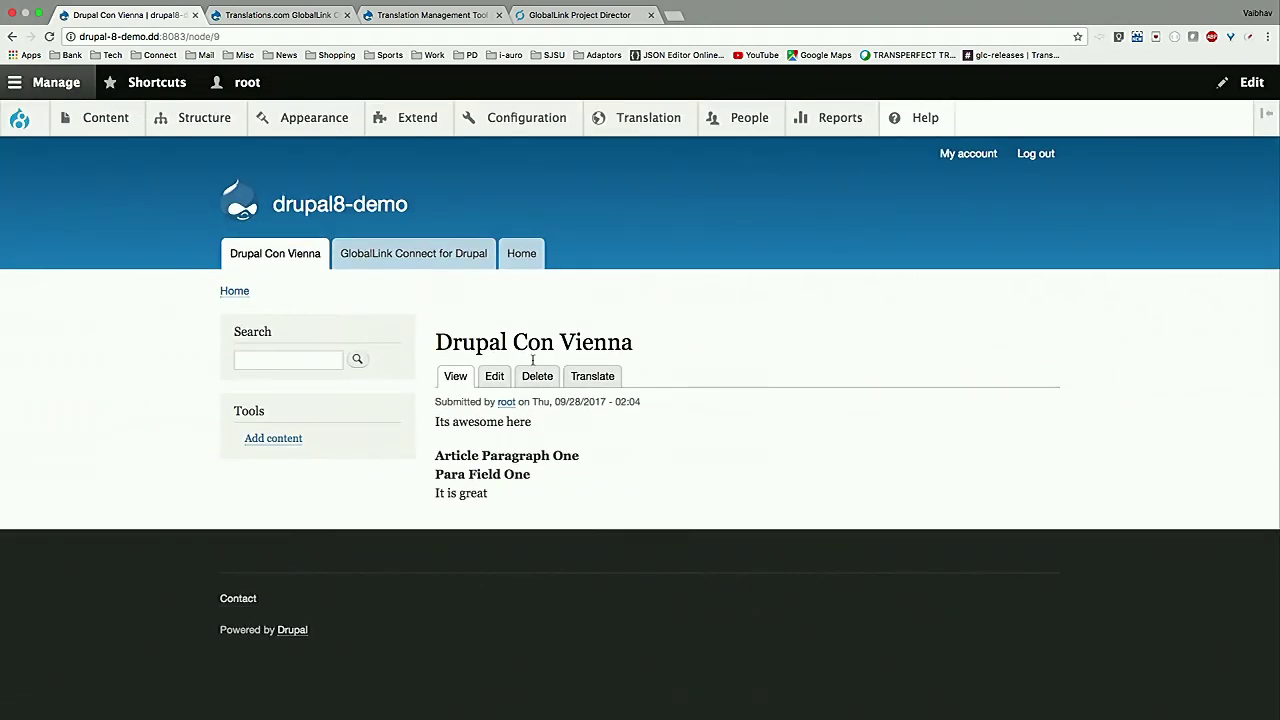
pyautogui.click(584, 386)
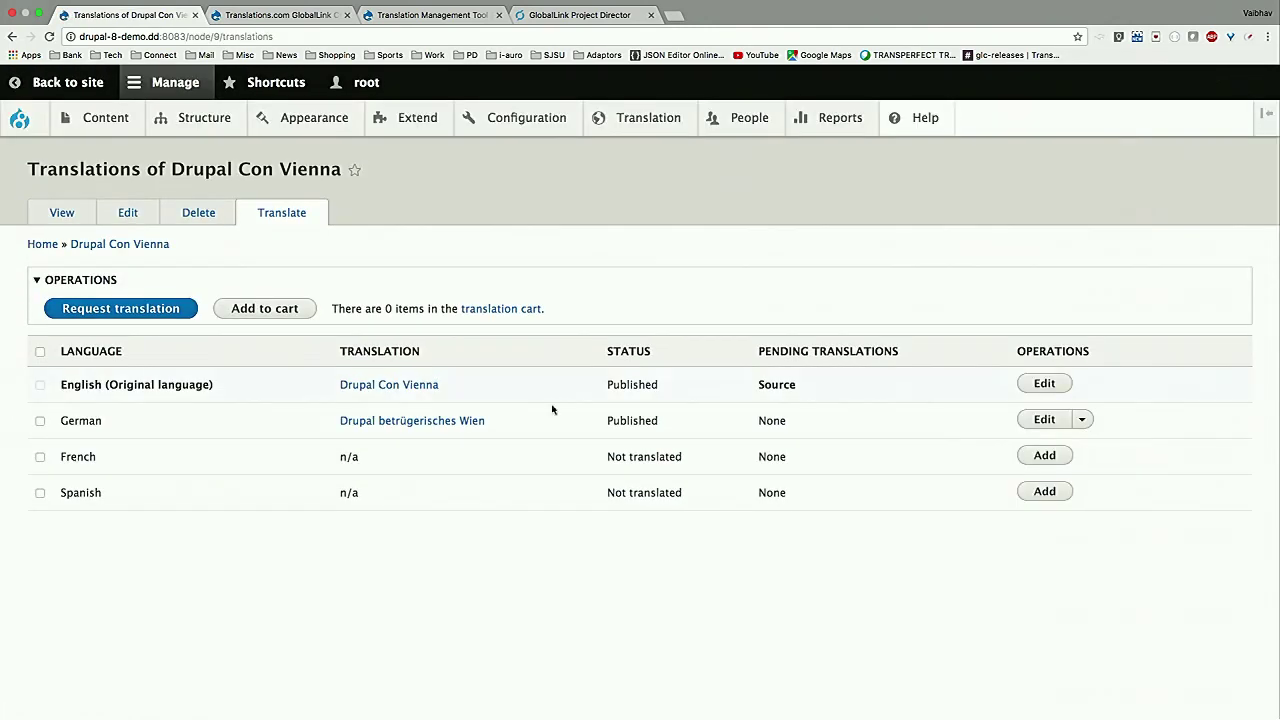
# Open the article's German translation and examine its title, menu link, body and paragraph text on the site.
pyautogui.click(419, 422)
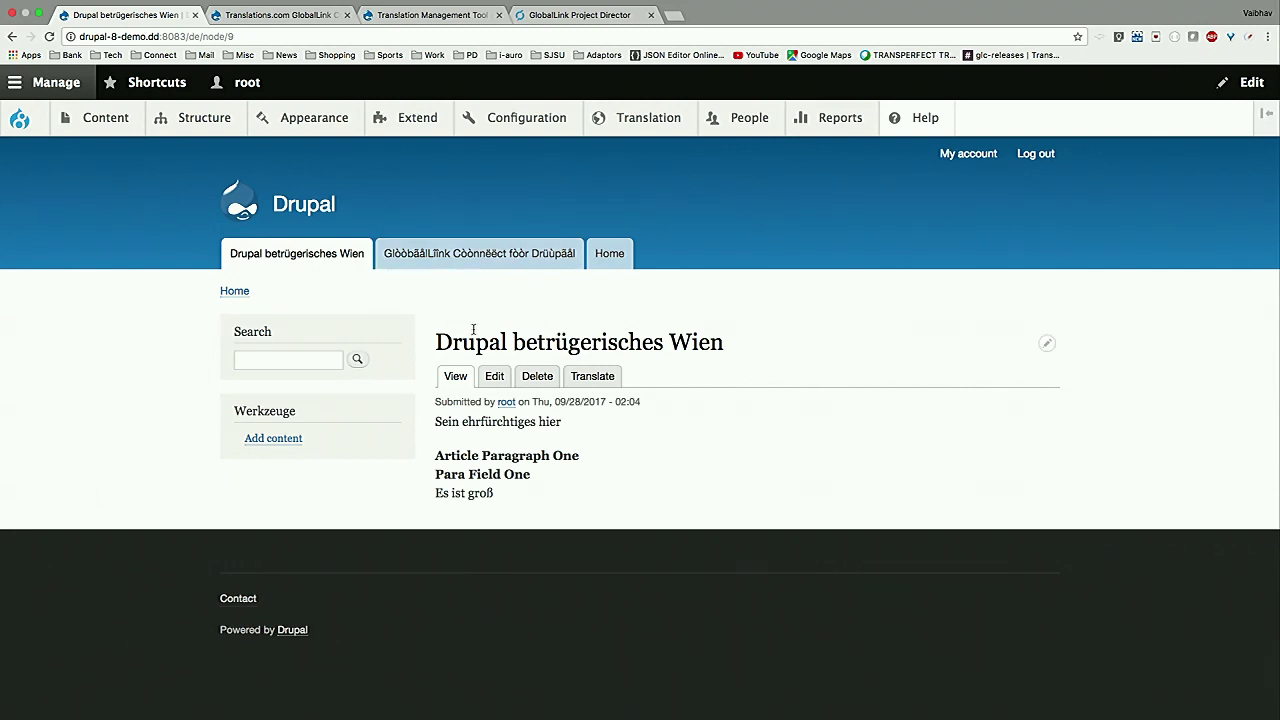
pyautogui.scroll(-1, 476, 328)
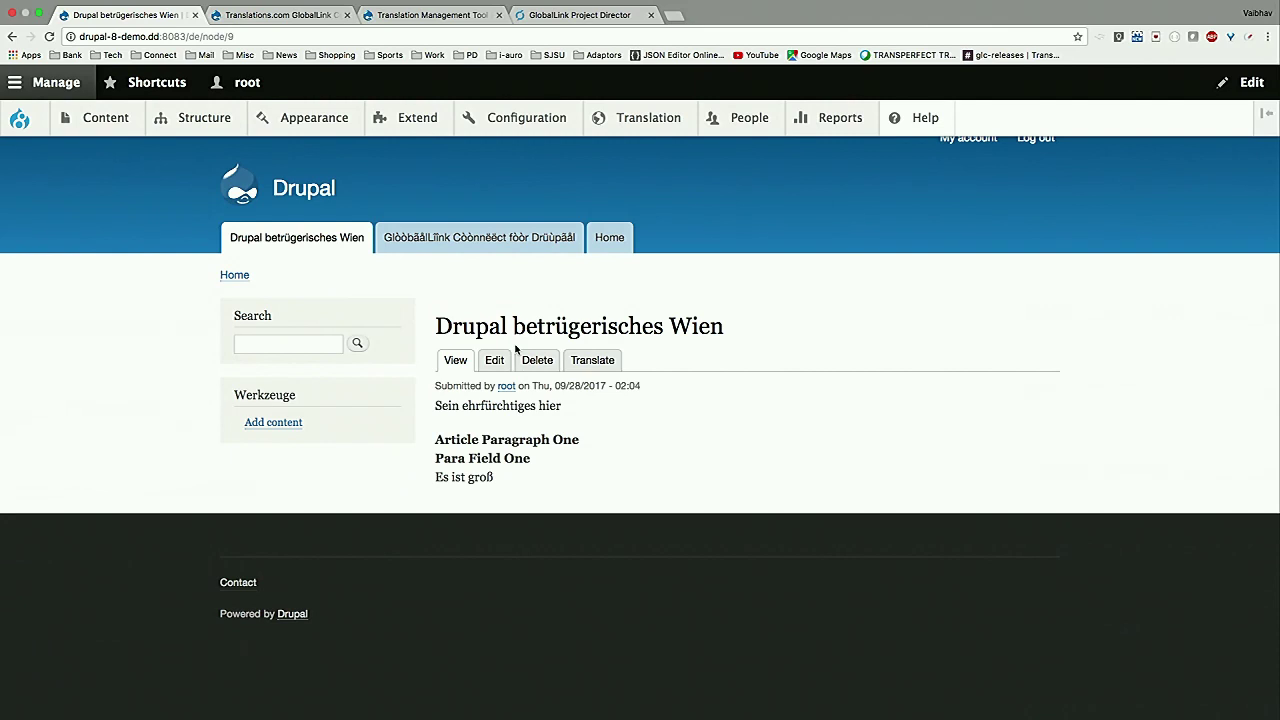
pyautogui.scroll(-2, 516, 348)
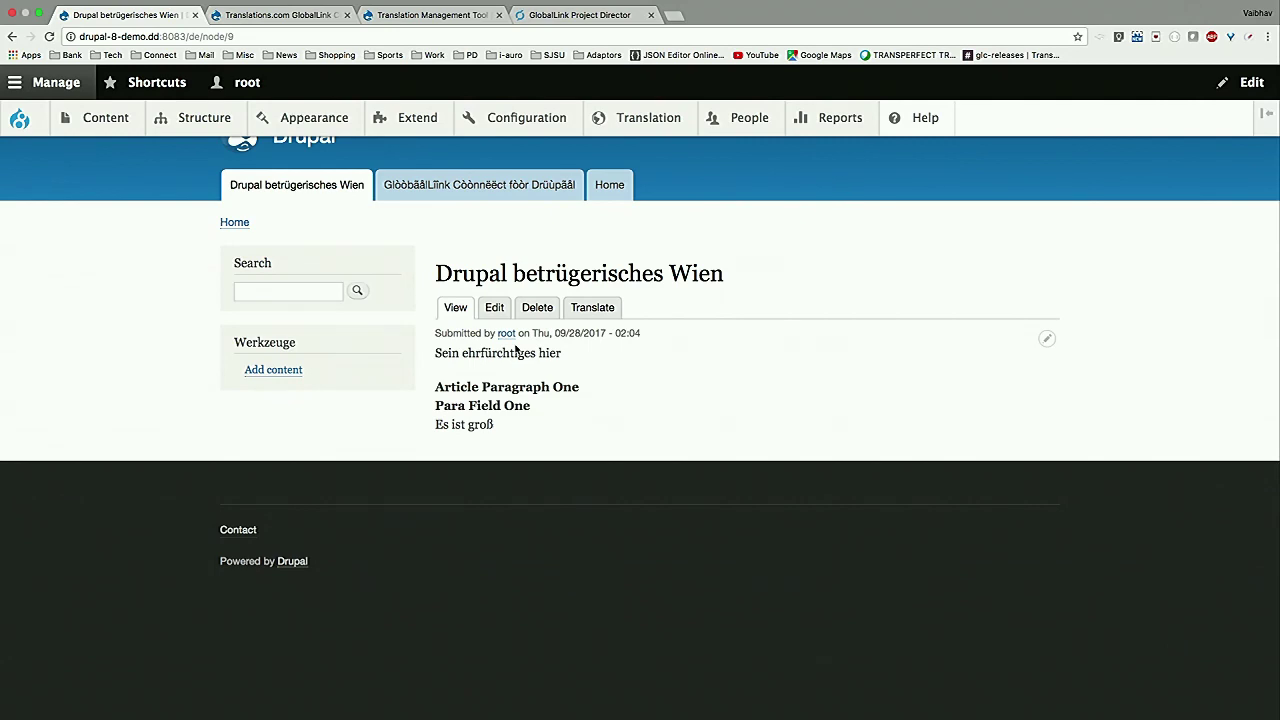
pyautogui.scroll(-1, 516, 348)
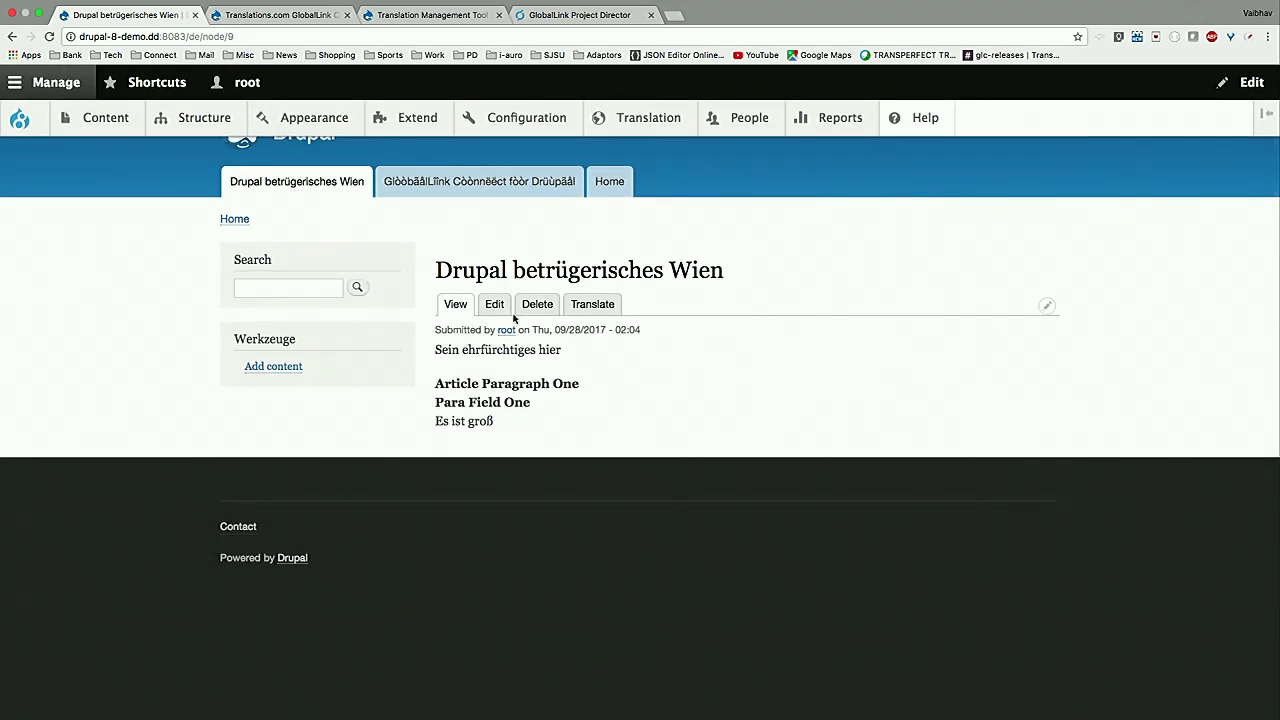
pyautogui.scroll(3, 514, 318)
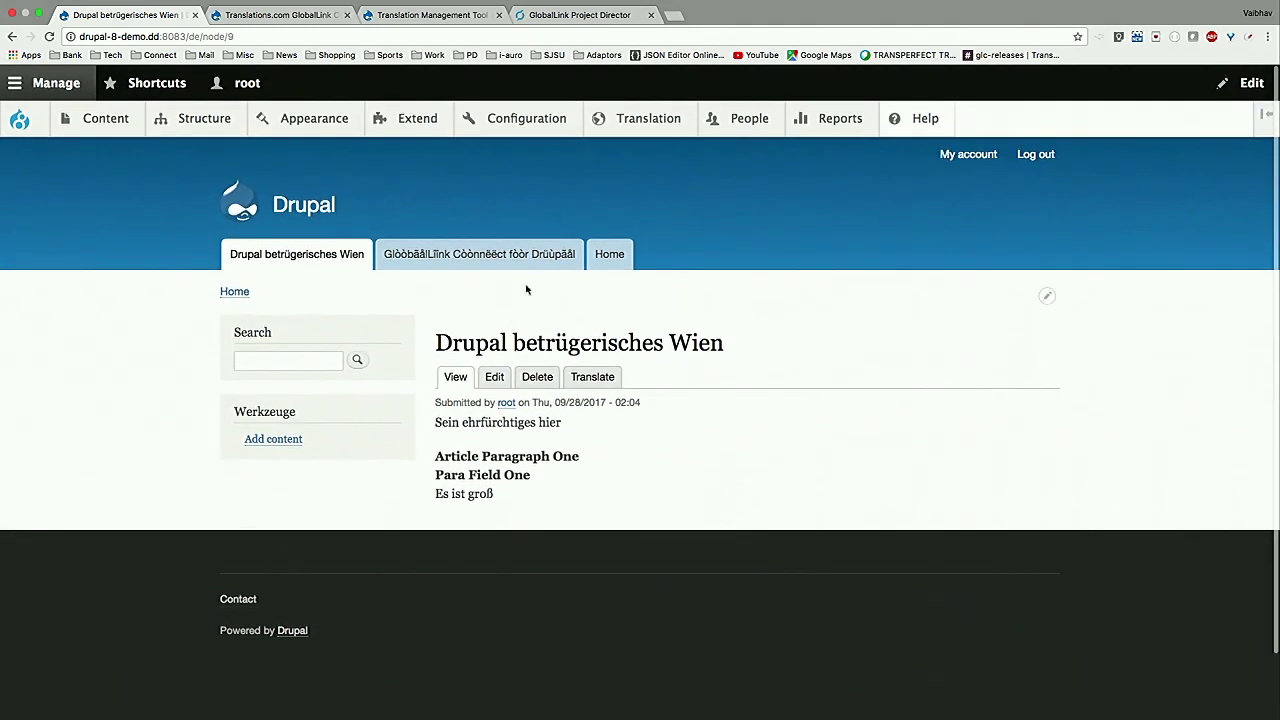
# Open the translation sources and view the overviews for the Simple configuration and Text format source types.
pyautogui.moveTo(640, 126)
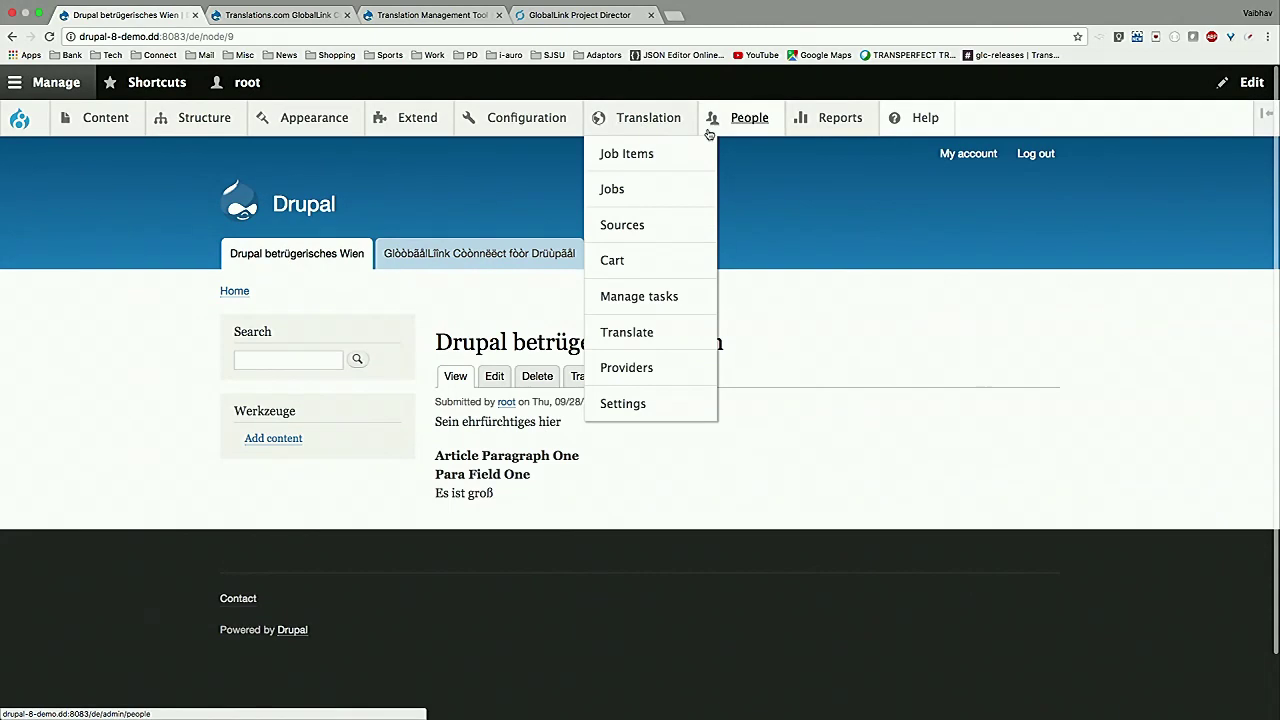
pyautogui.moveTo(748, 130)
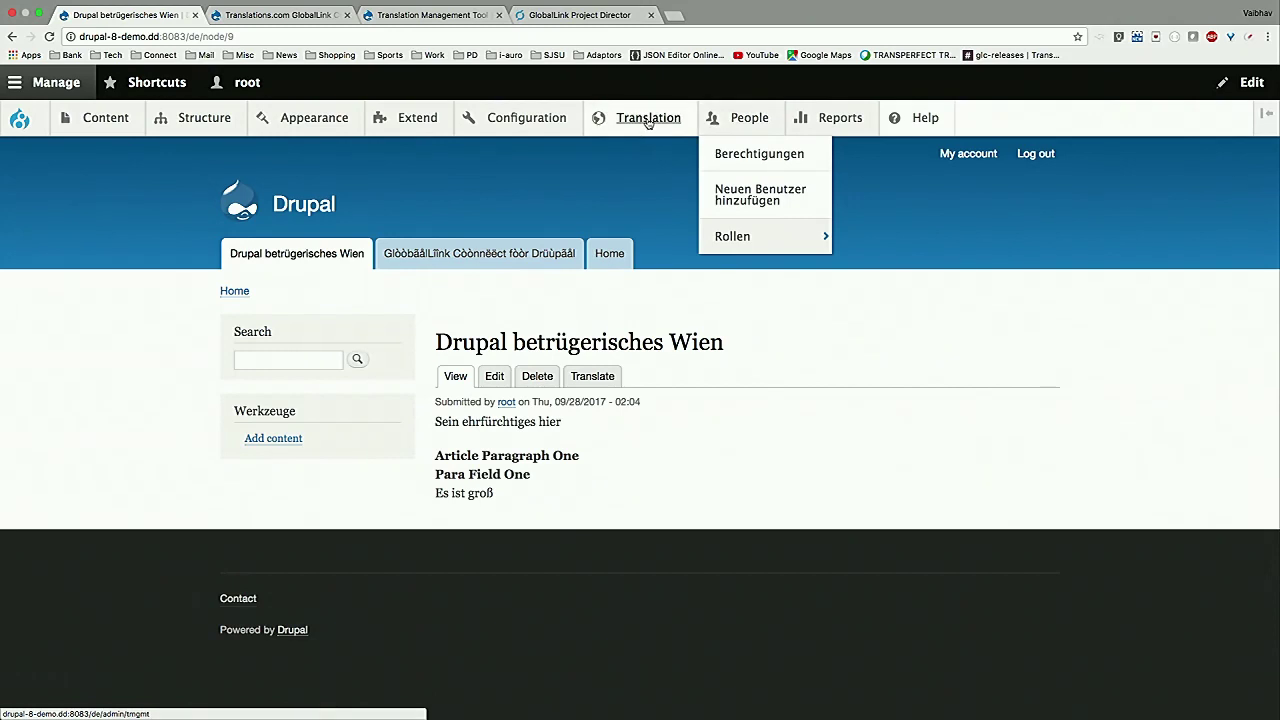
pyautogui.moveTo(649, 121)
pyautogui.click(636, 232)
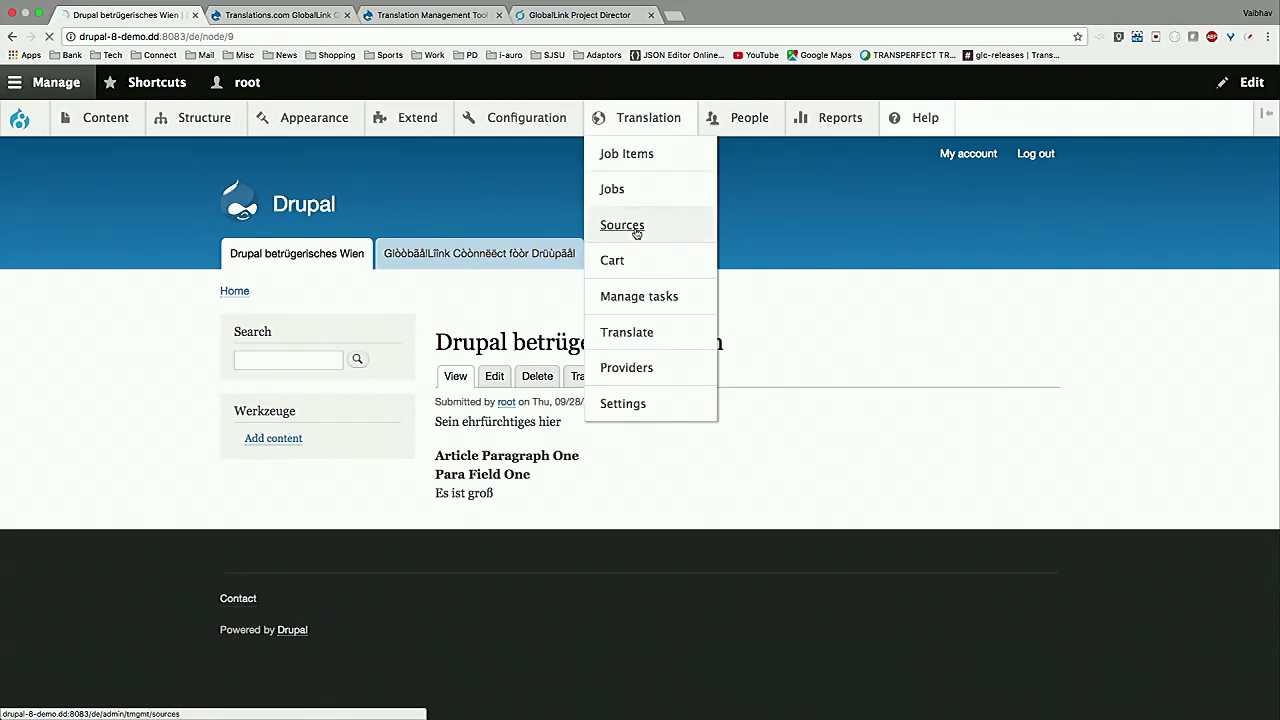
pyautogui.click(178, 293)
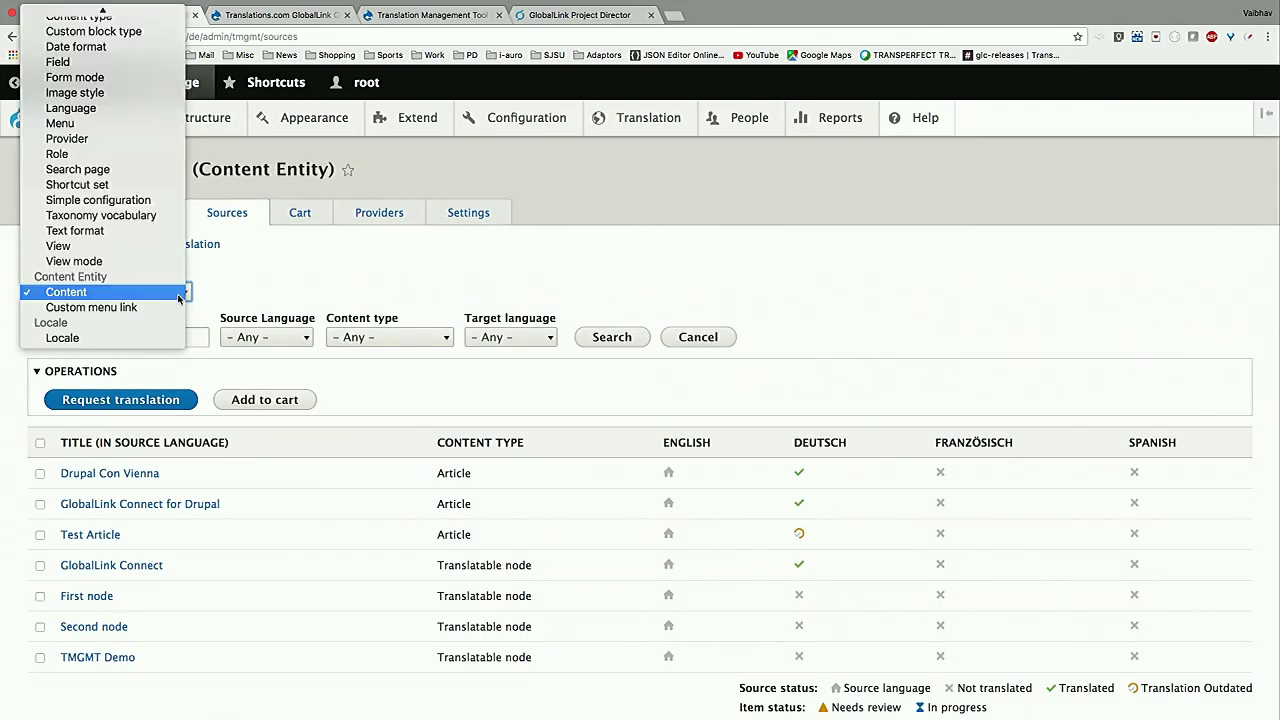
pyautogui.scroll(3, 111, 150)
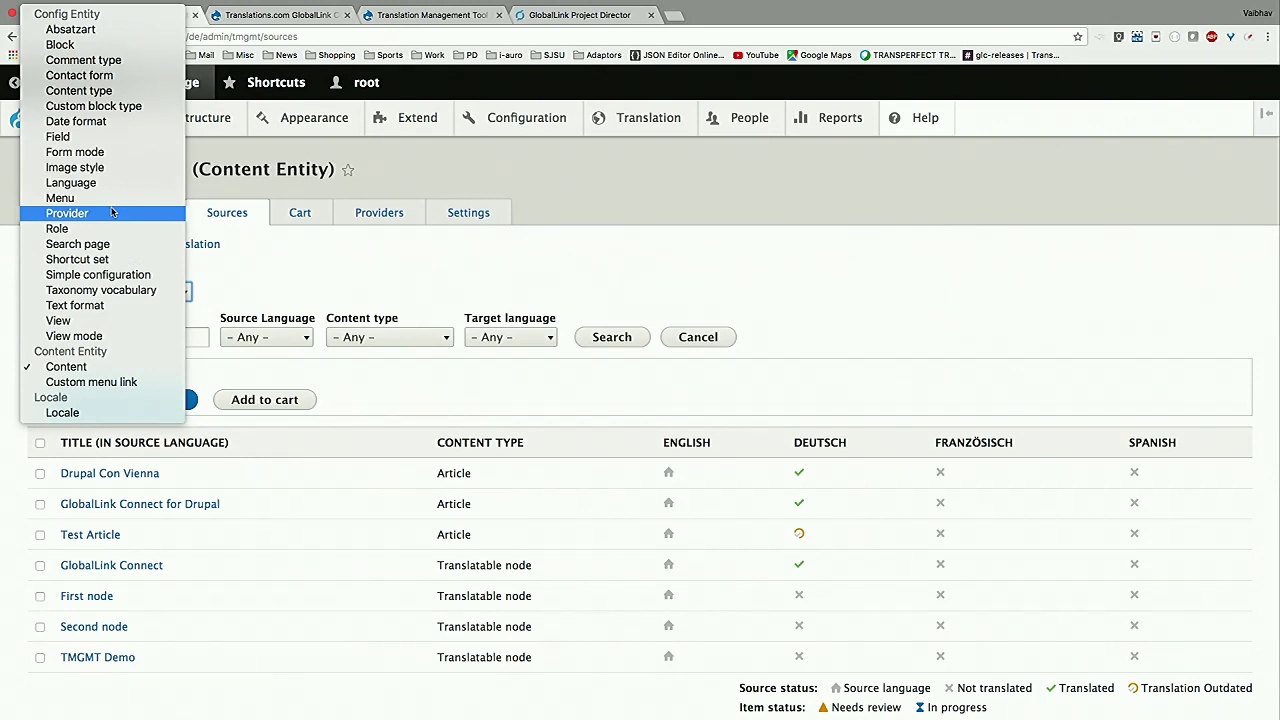
pyautogui.click(118, 275)
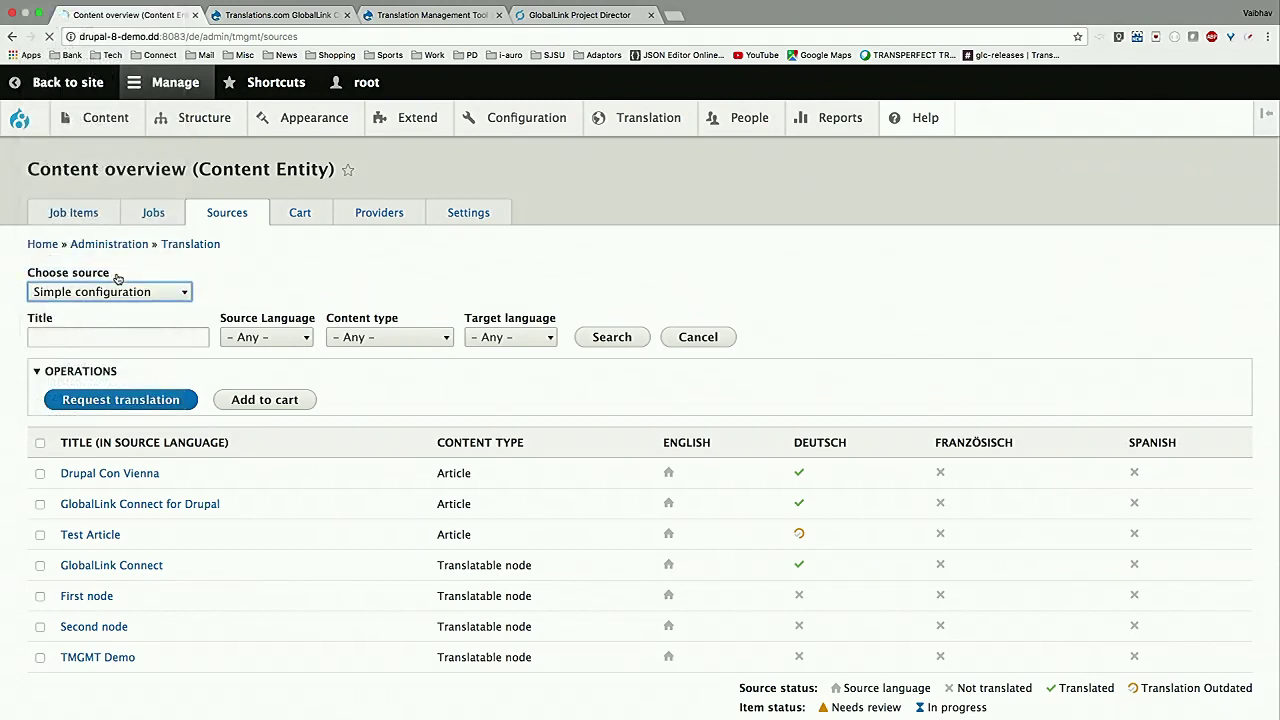
pyautogui.click(125, 253)
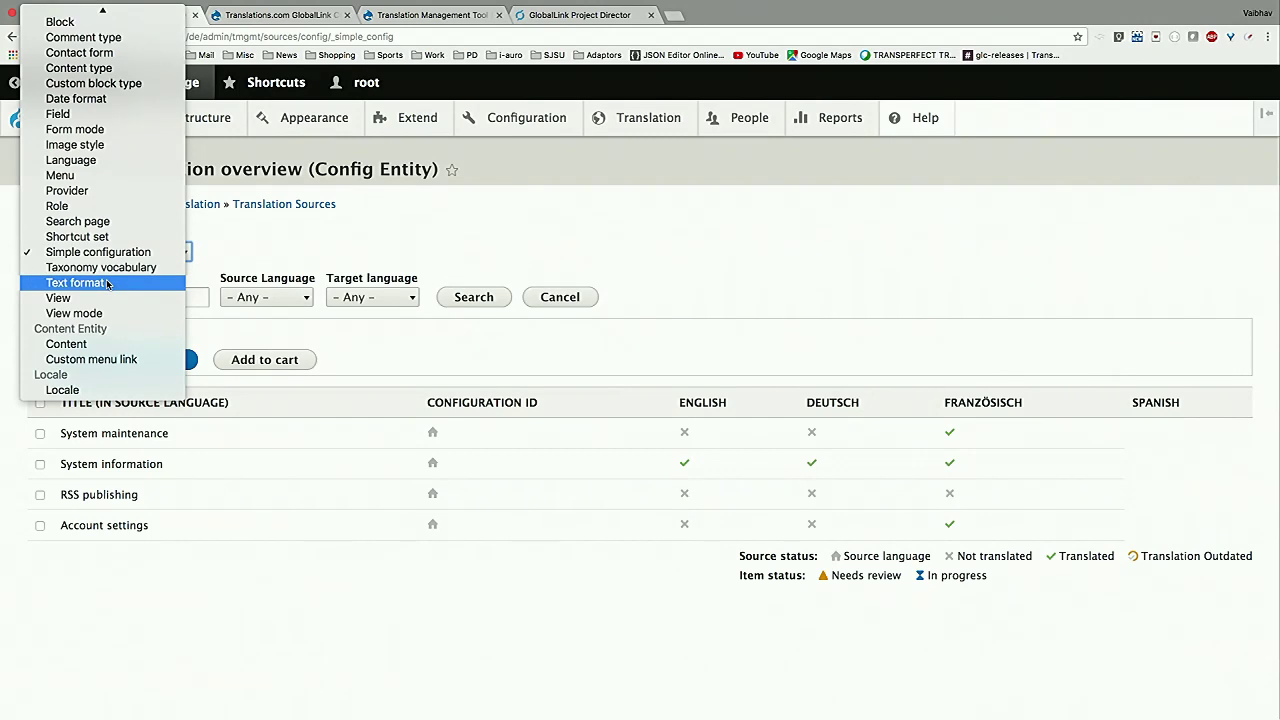
pyautogui.click(107, 284)
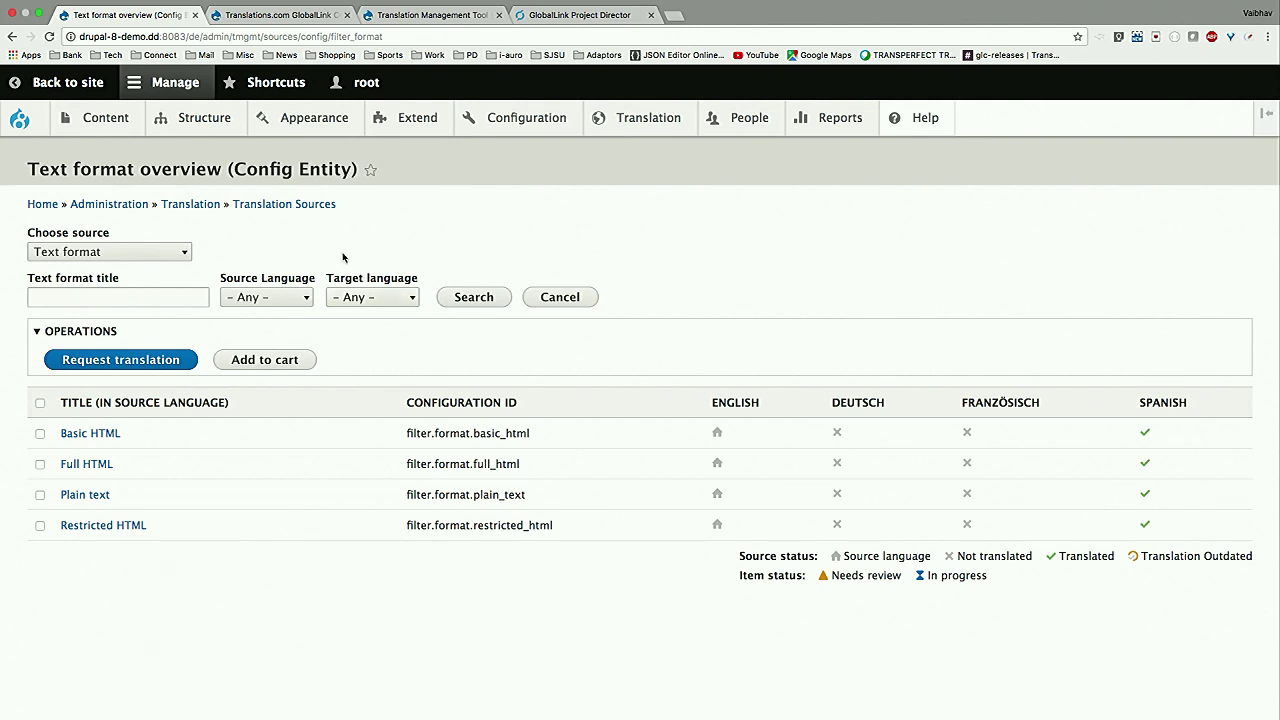
# Check the display mirroring arrangement in the macOS display preferences, and close the preferences window.
pyautogui.moveTo(428, 4)
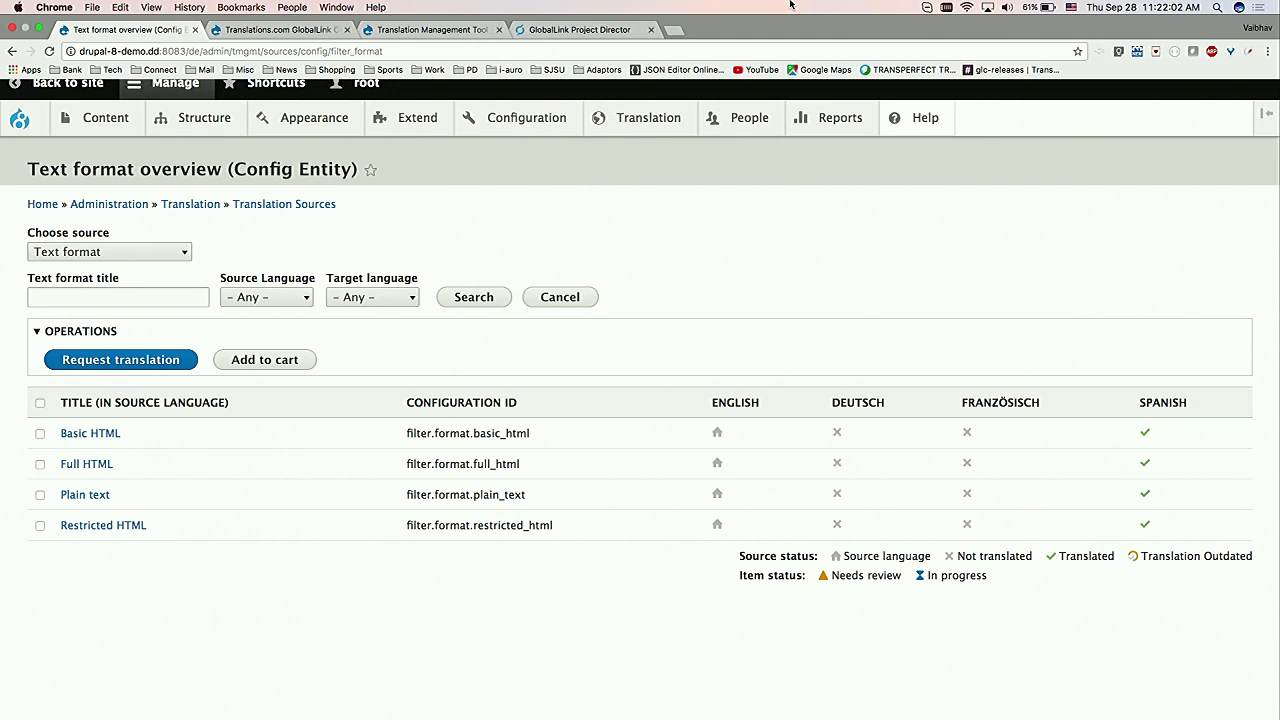
pyautogui.click(986, 7)
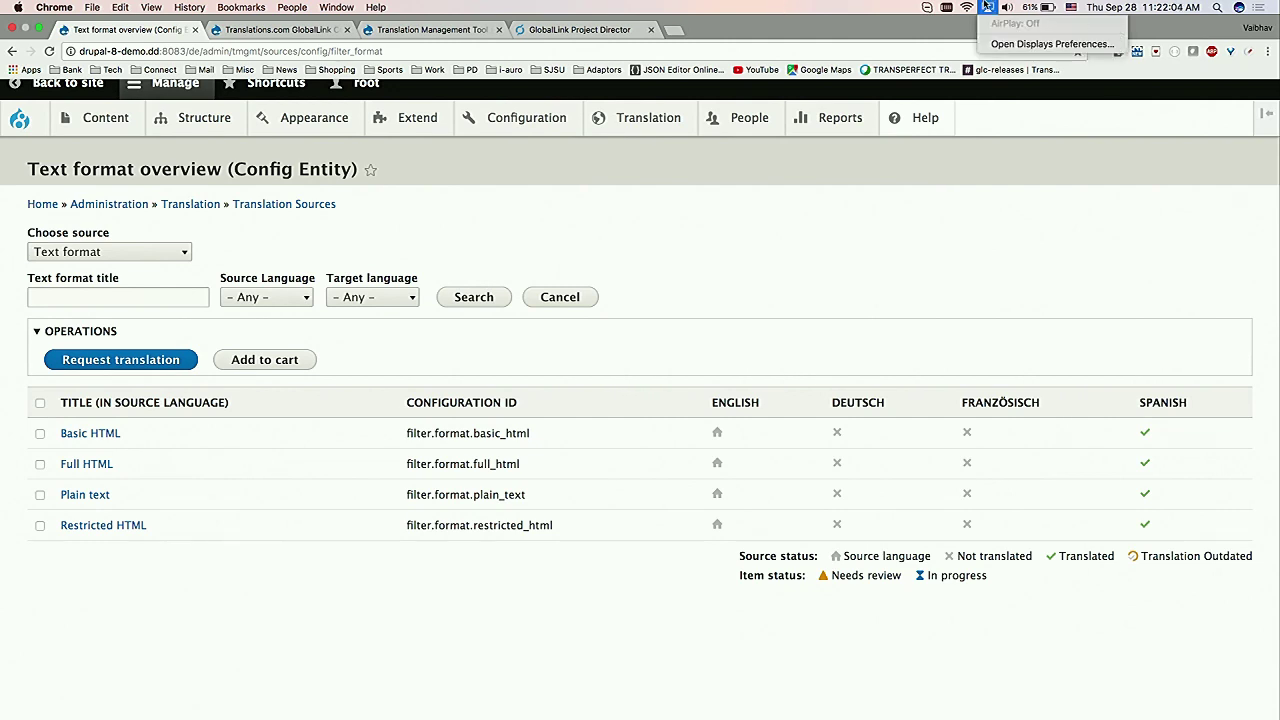
pyautogui.click(1011, 44)
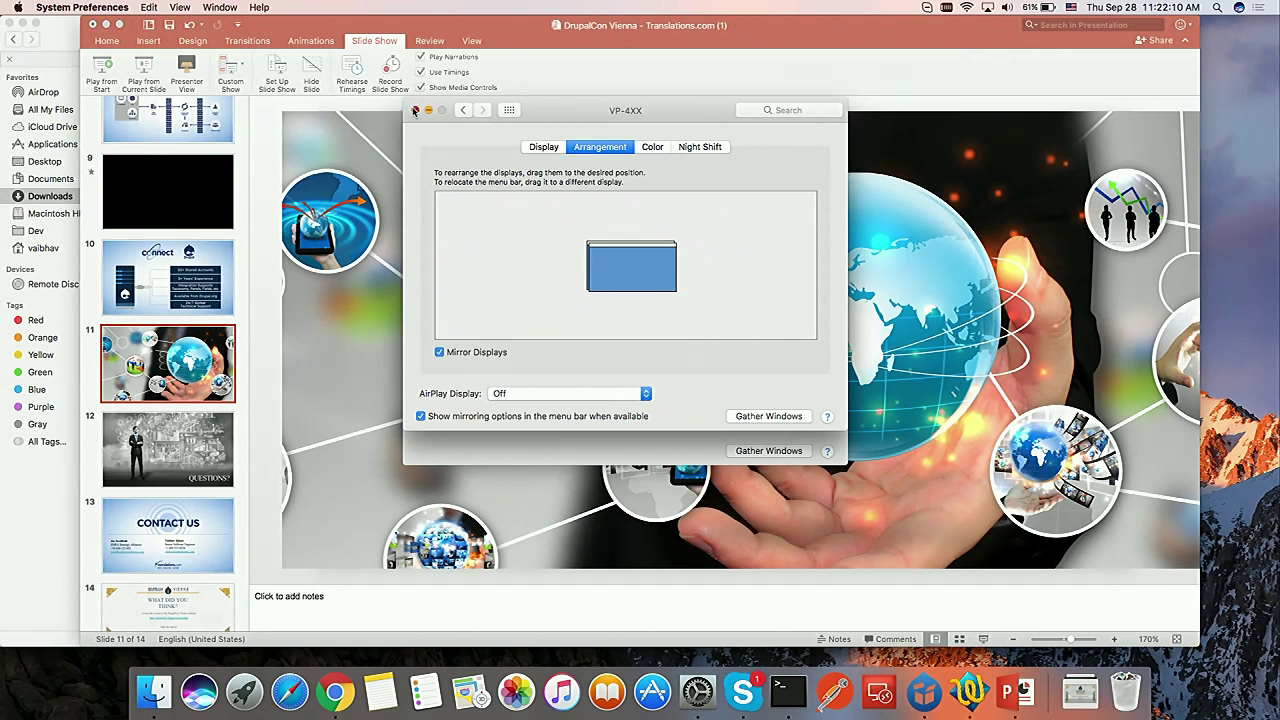
pyautogui.click(415, 110)
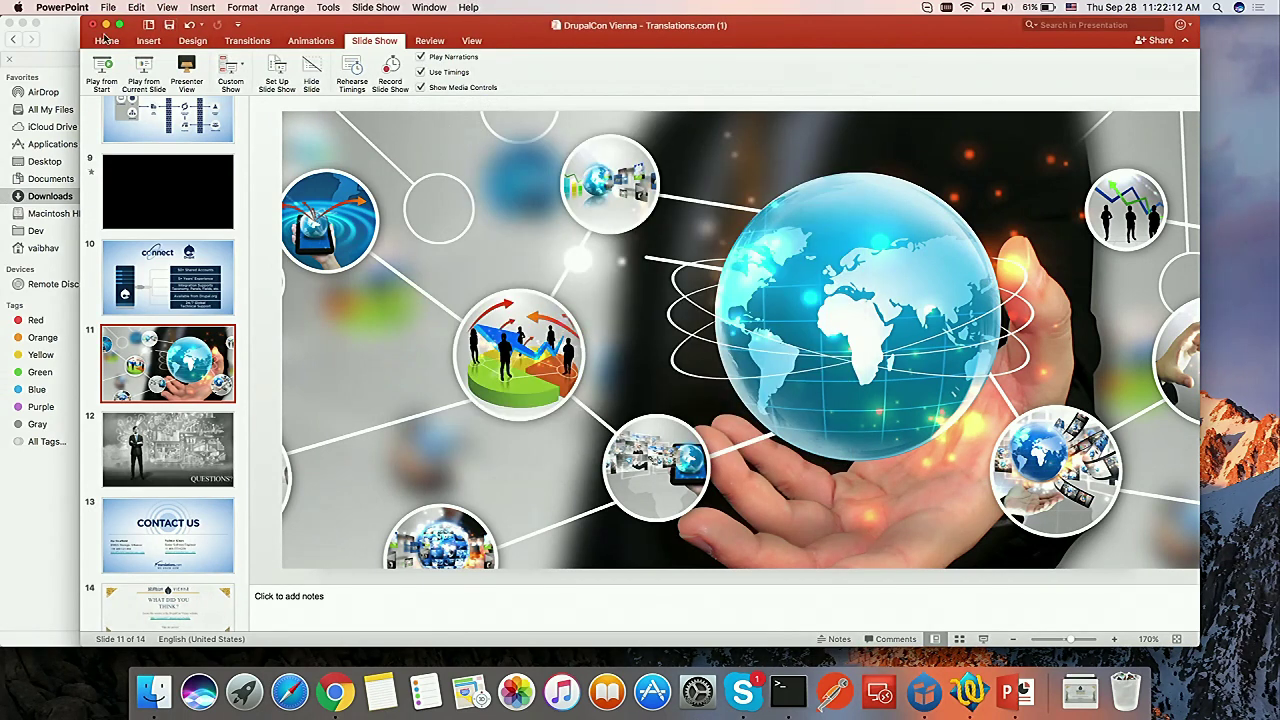